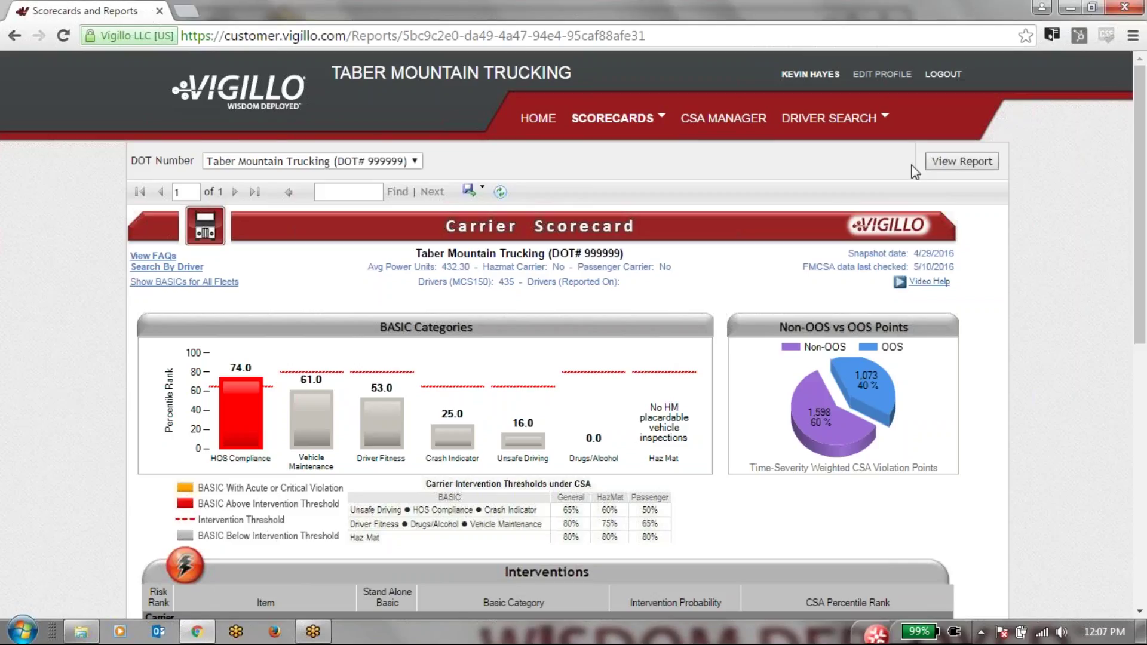
Open the HOS Compliance details from the Carrier Scorecard's BASIC Categories chart and review the monthly violations and violation list
mouse_move(611, 138)
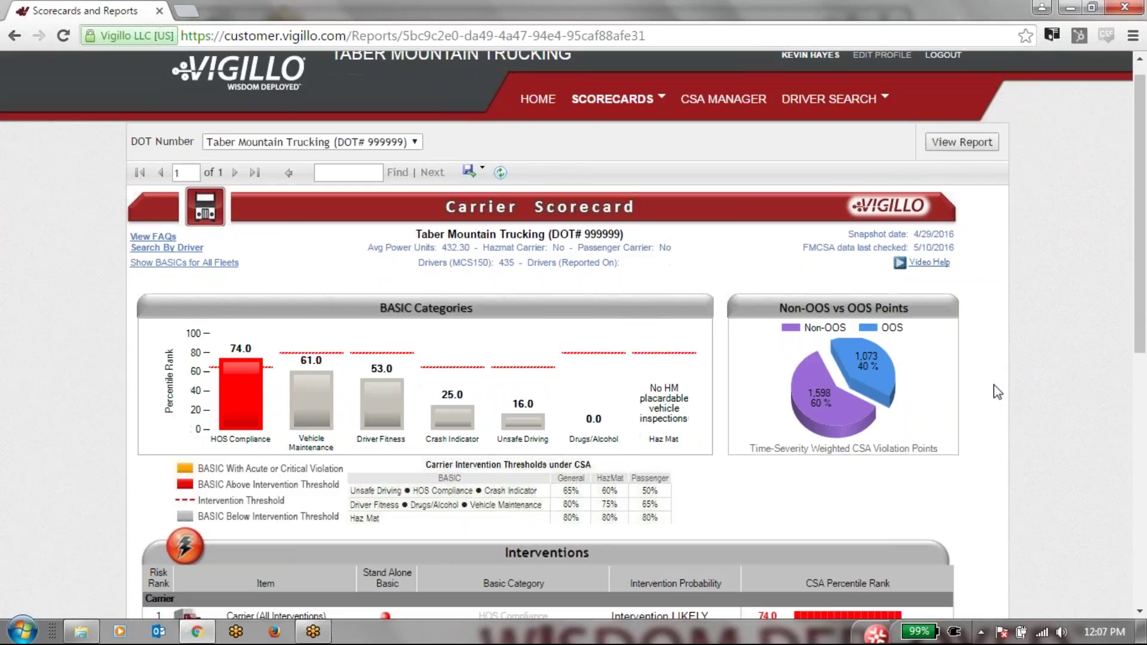
scroll(996, 392, "down", 7)
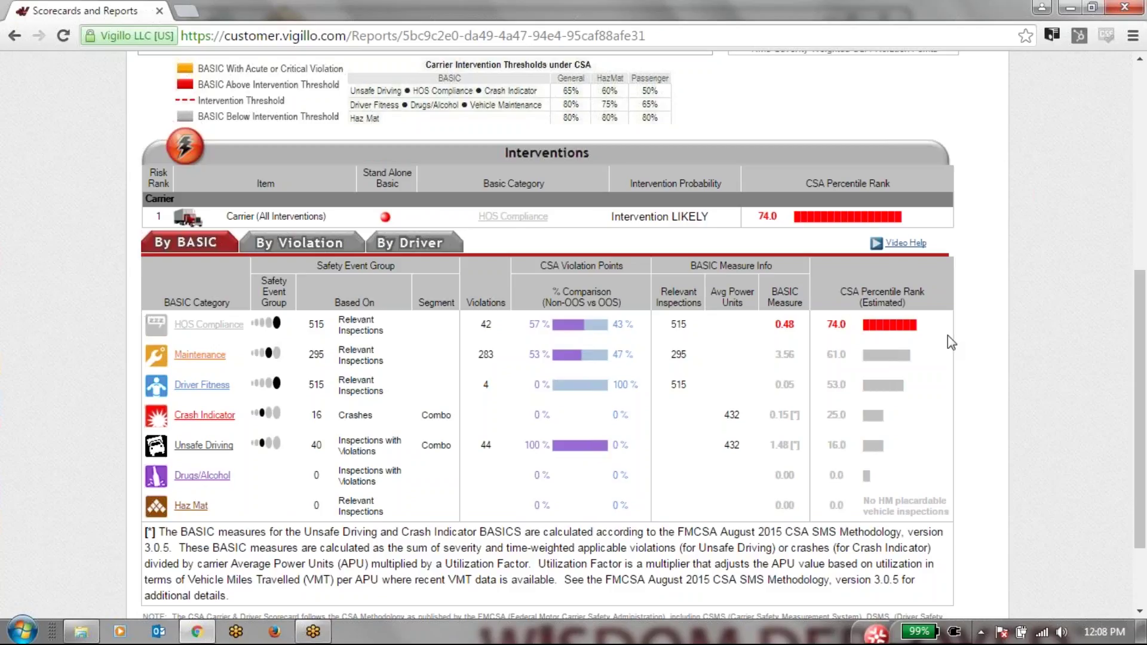
scroll(955, 338, "up", 5)
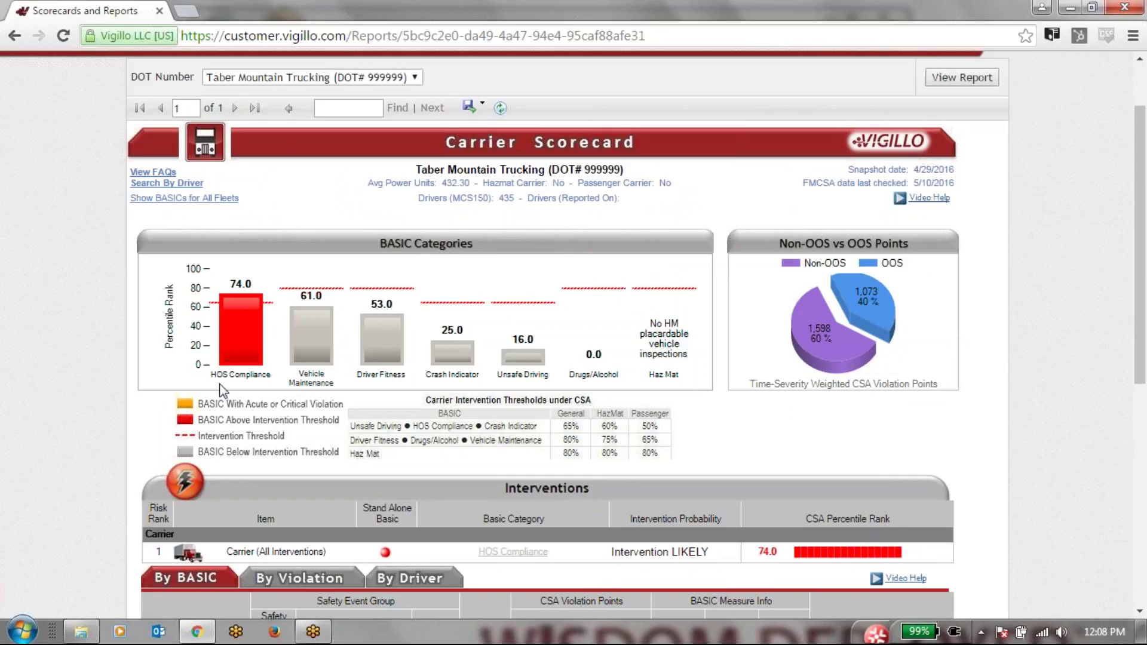
left_click(240, 322)
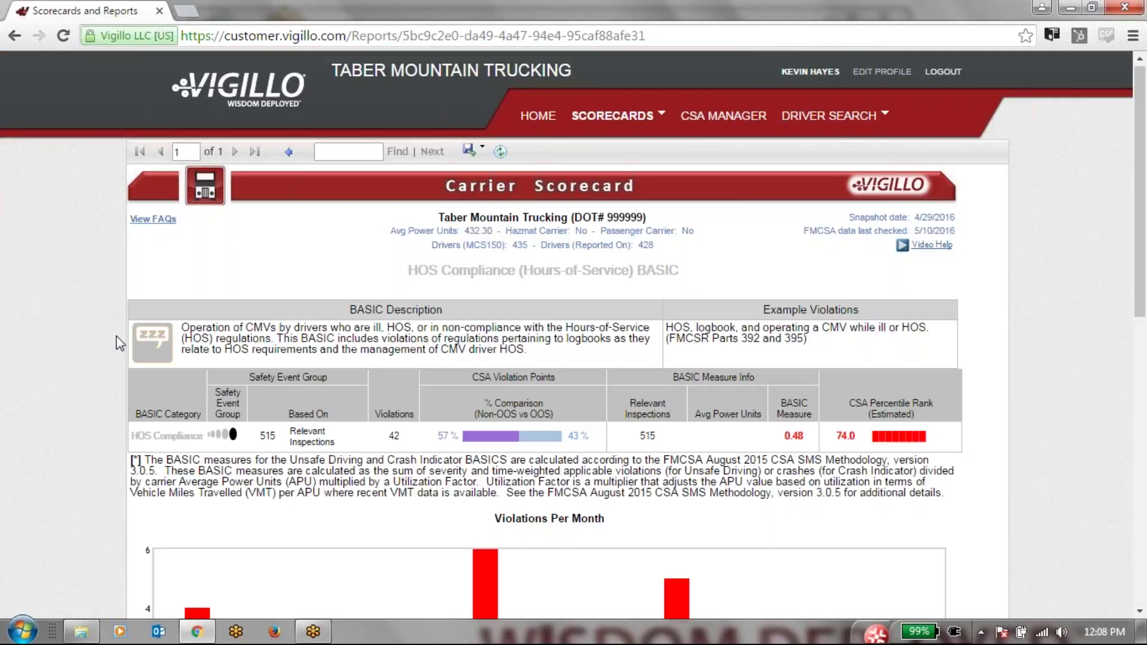
scroll(119, 342, "down", 4)
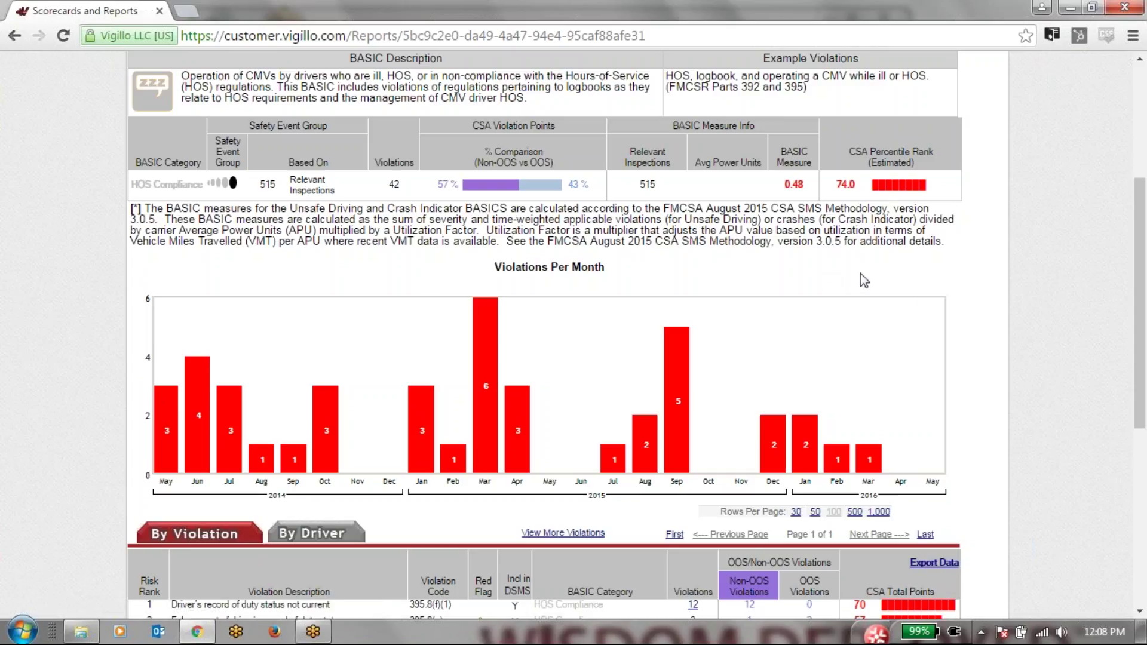
scroll(1004, 304, "down", 4)
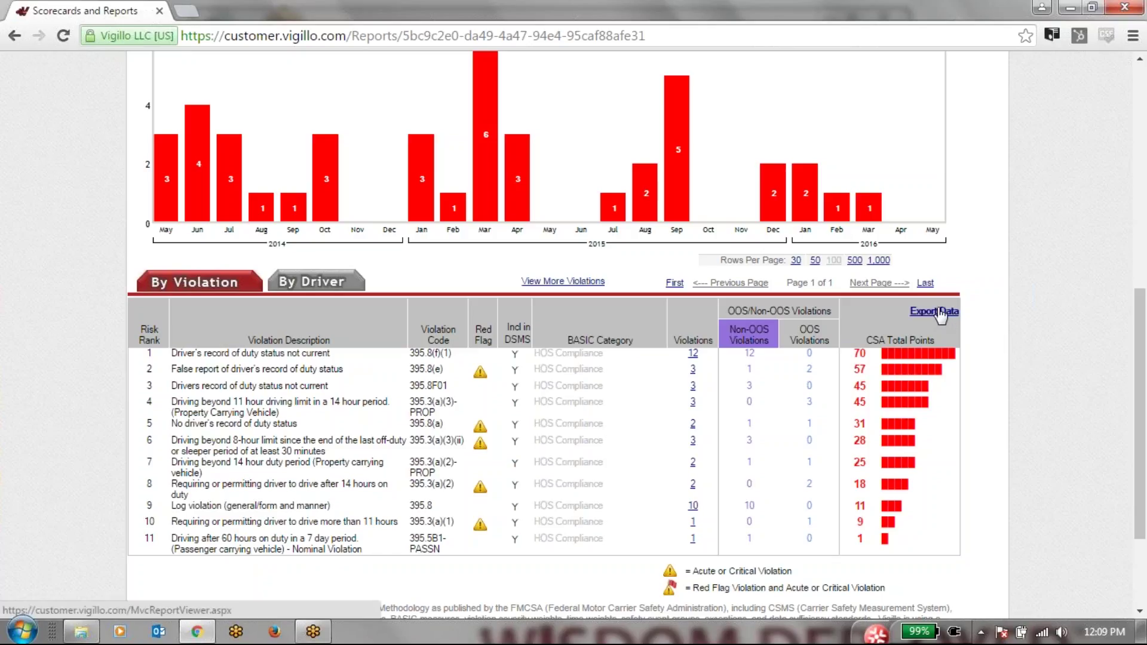
Check which file formats are offered for exporting the HOS Compliance report
scroll(1010, 327, "up", 7)
scroll(1010, 328, "up", 2)
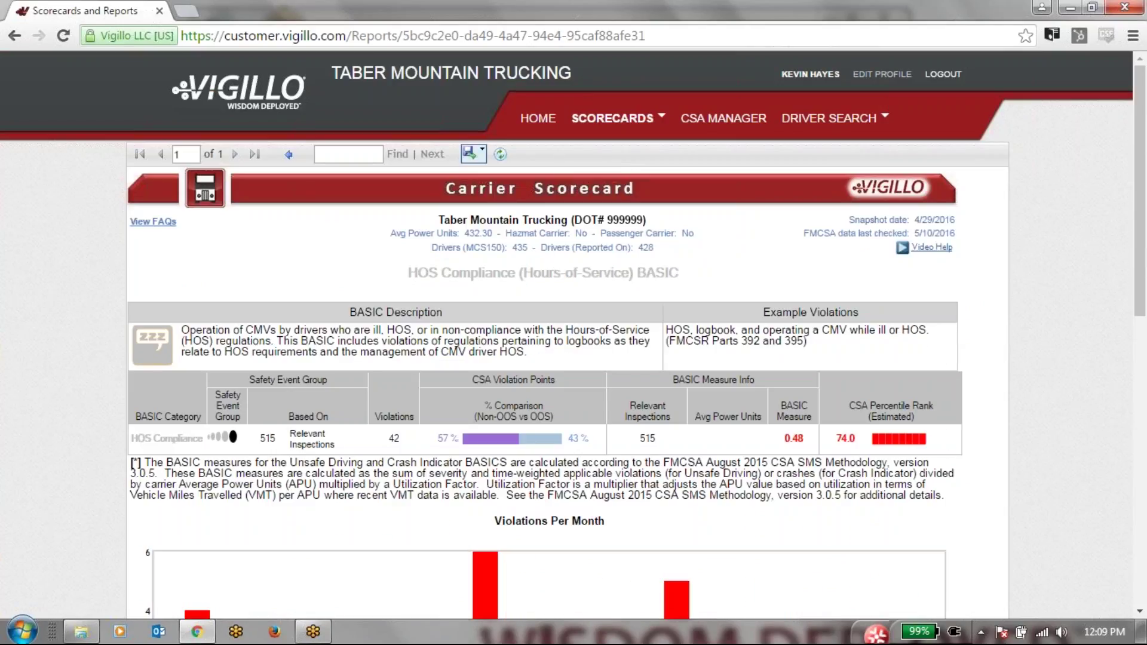
left_click(470, 154)
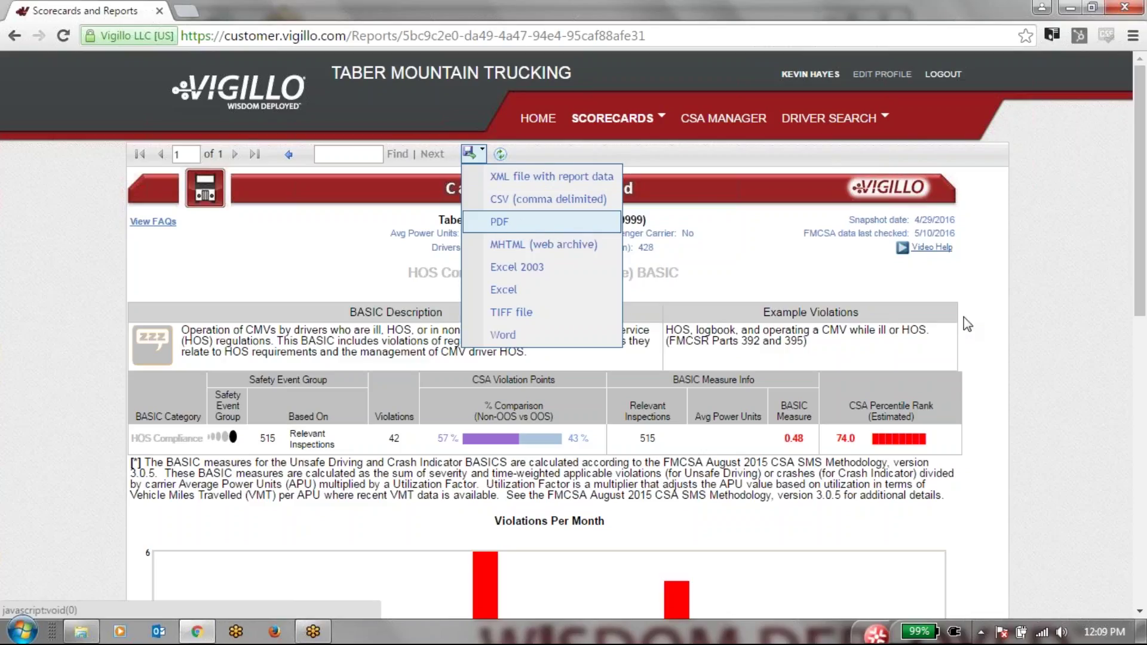
left_click(987, 332)
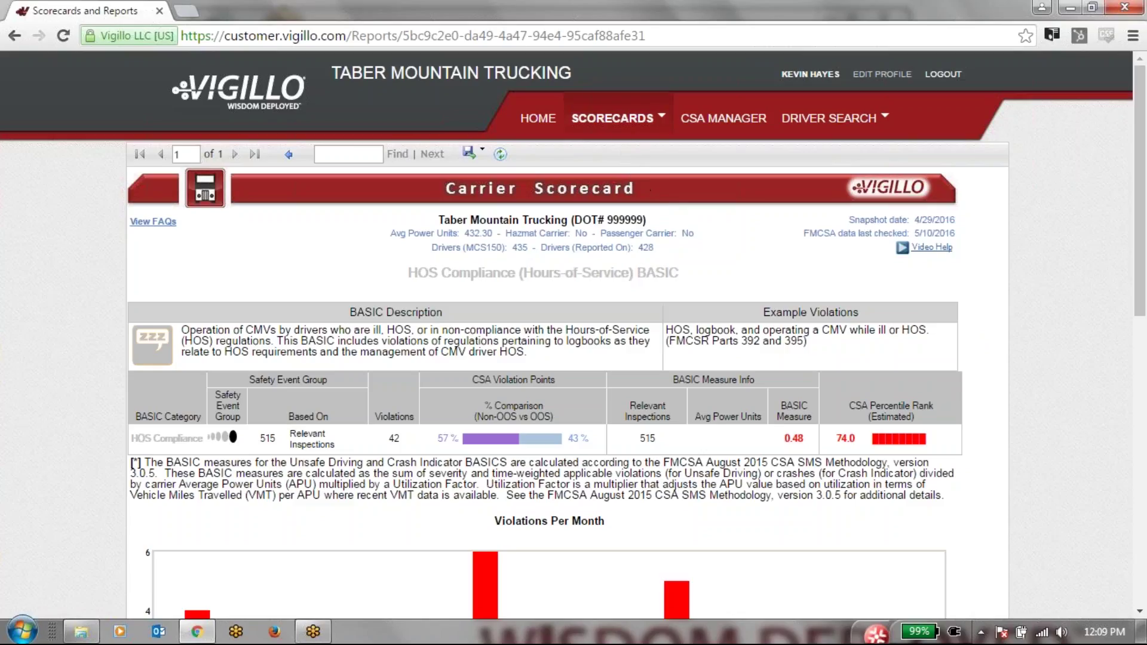
Open the Driver Essentials report and switch it to the CSMS 2-Year Carrier View by Points
mouse_move(617, 128)
left_click(653, 179)
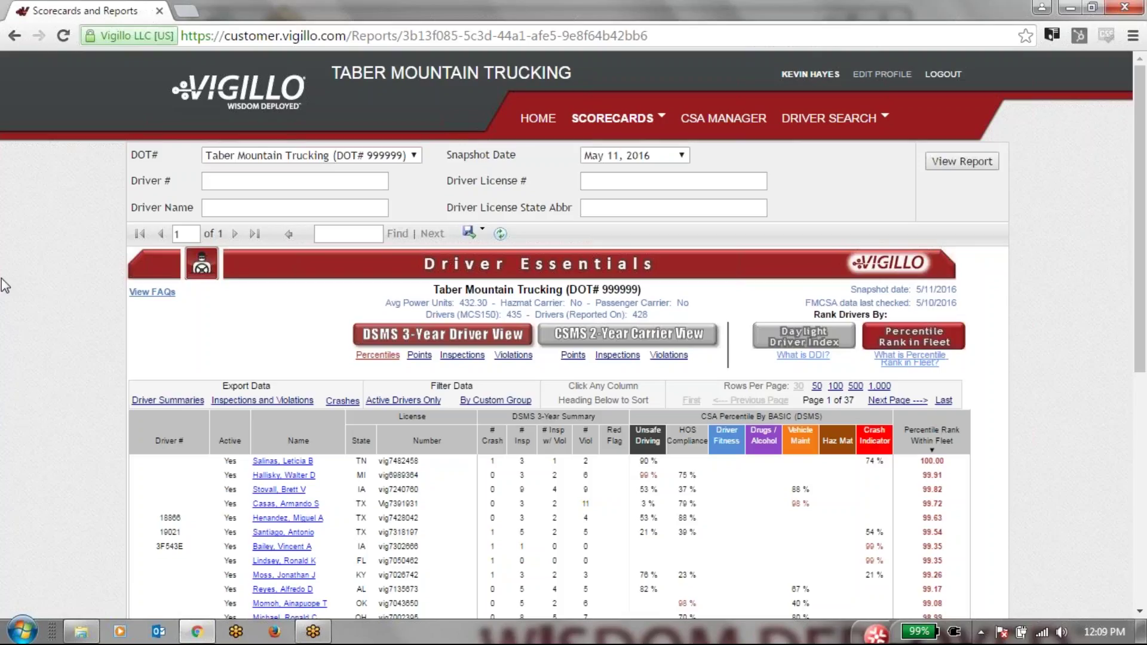
scroll(5, 286, "down", 1)
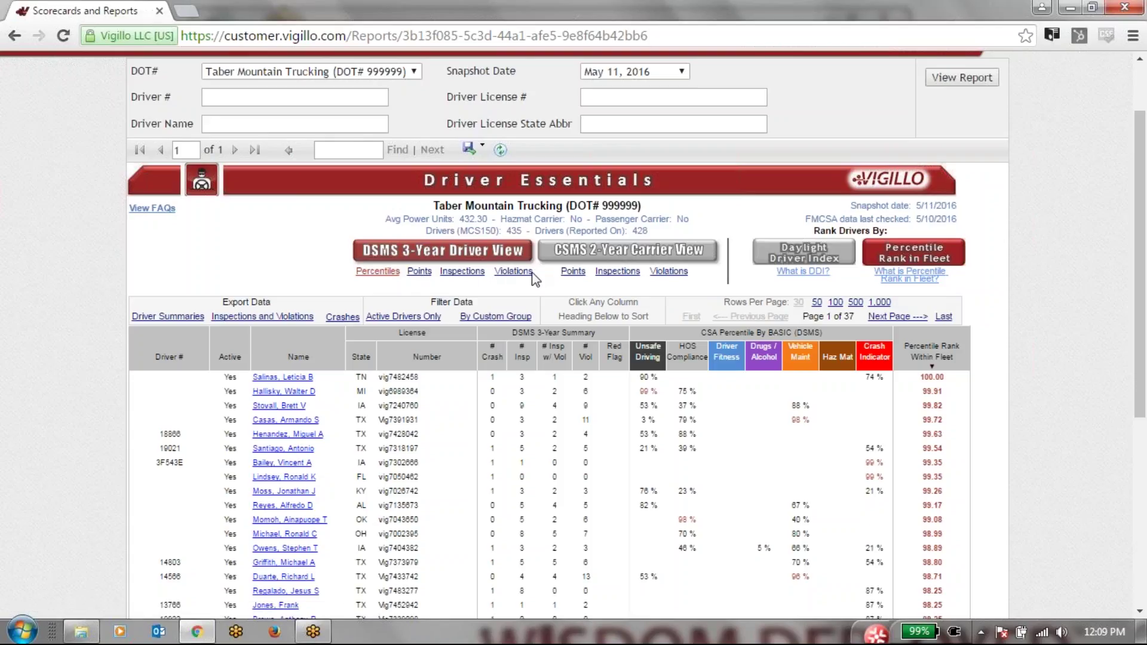
left_click(567, 272)
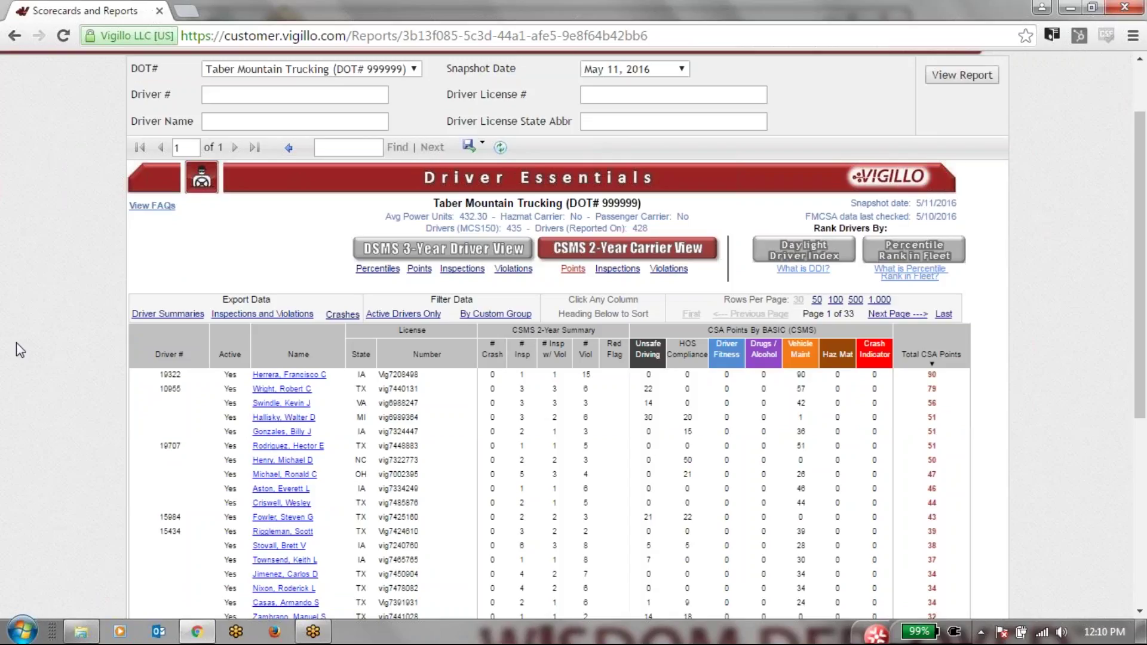
Sort the drivers by HOS Compliance points and open the scorecard of the third driver in the list
scroll(16, 342, "down", 1)
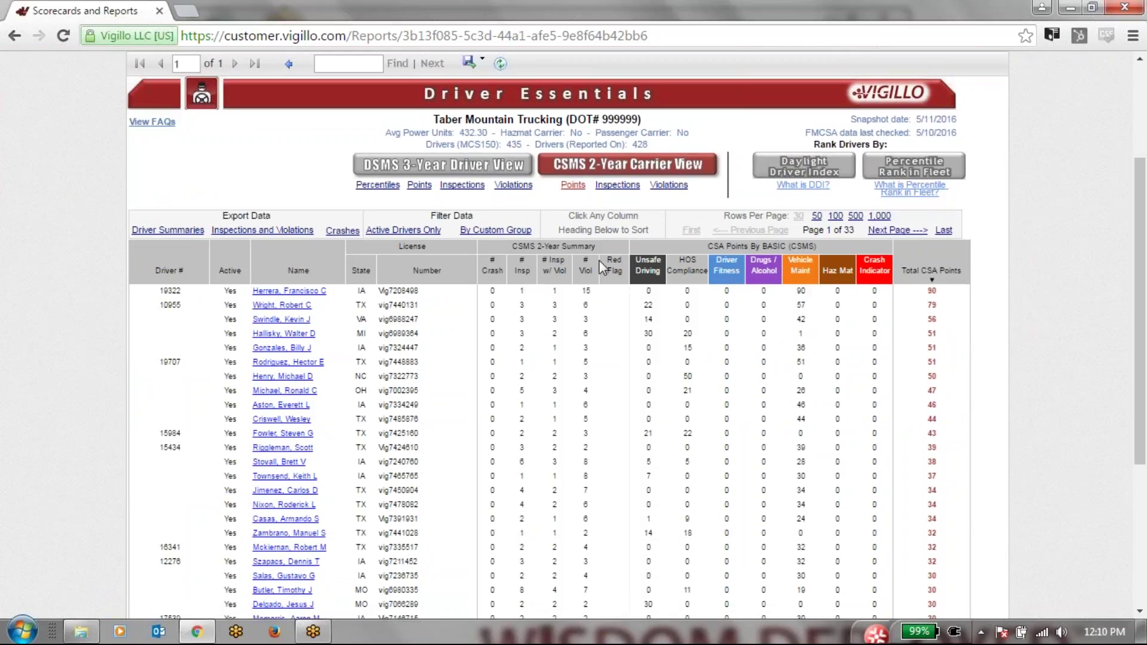
left_click(687, 270)
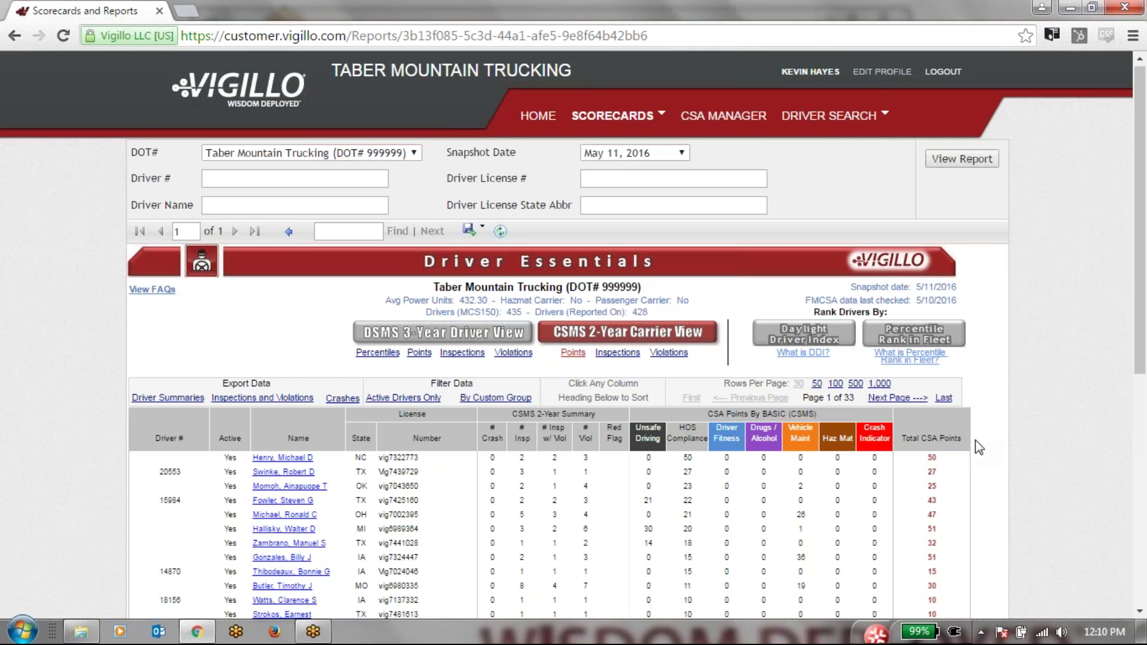
scroll(1007, 421, "down", 1)
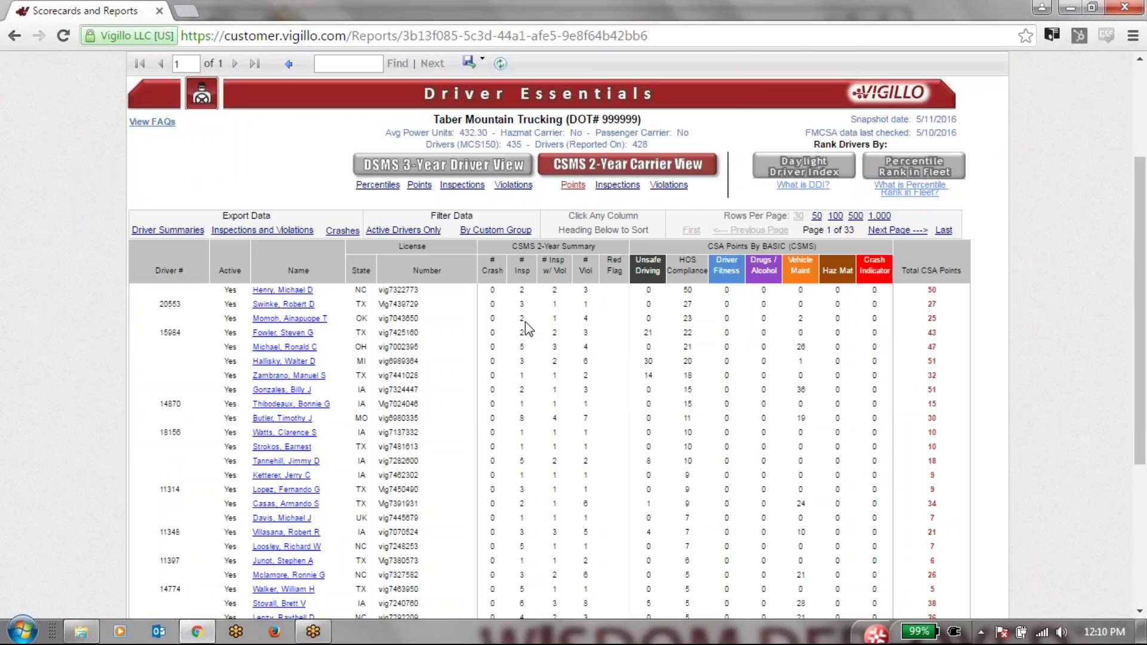
left_click(312, 324)
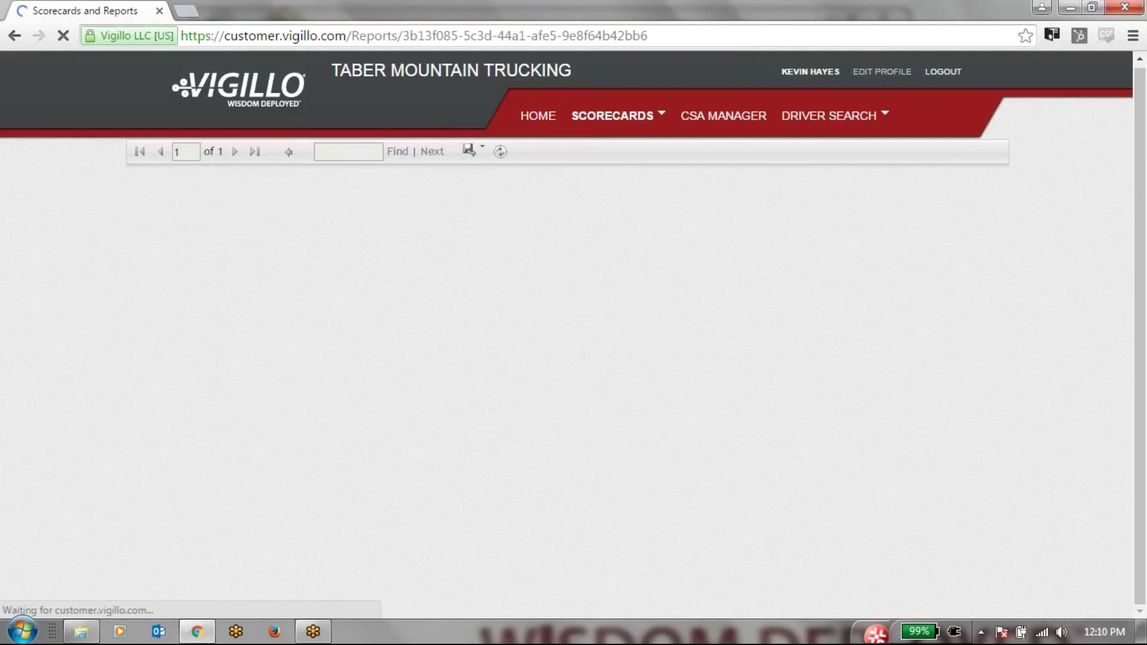
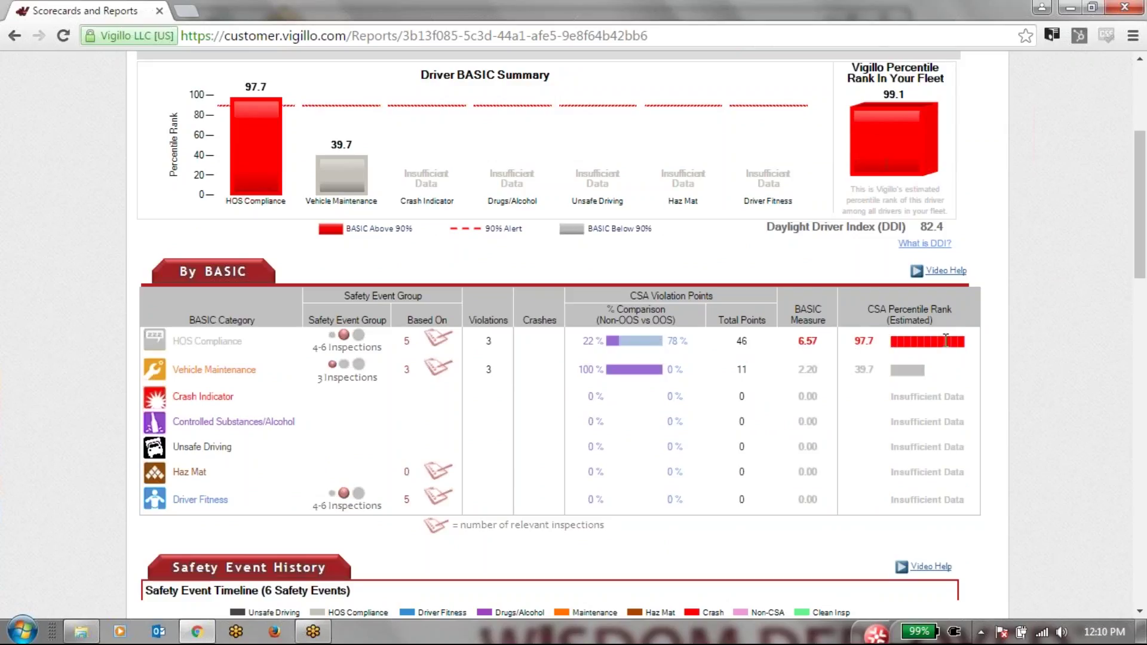
Examine the driver's BASIC breakdown, safety event timeline, inspection and violation details, and CSA Points map
scroll(1139, 348, "down", 3)
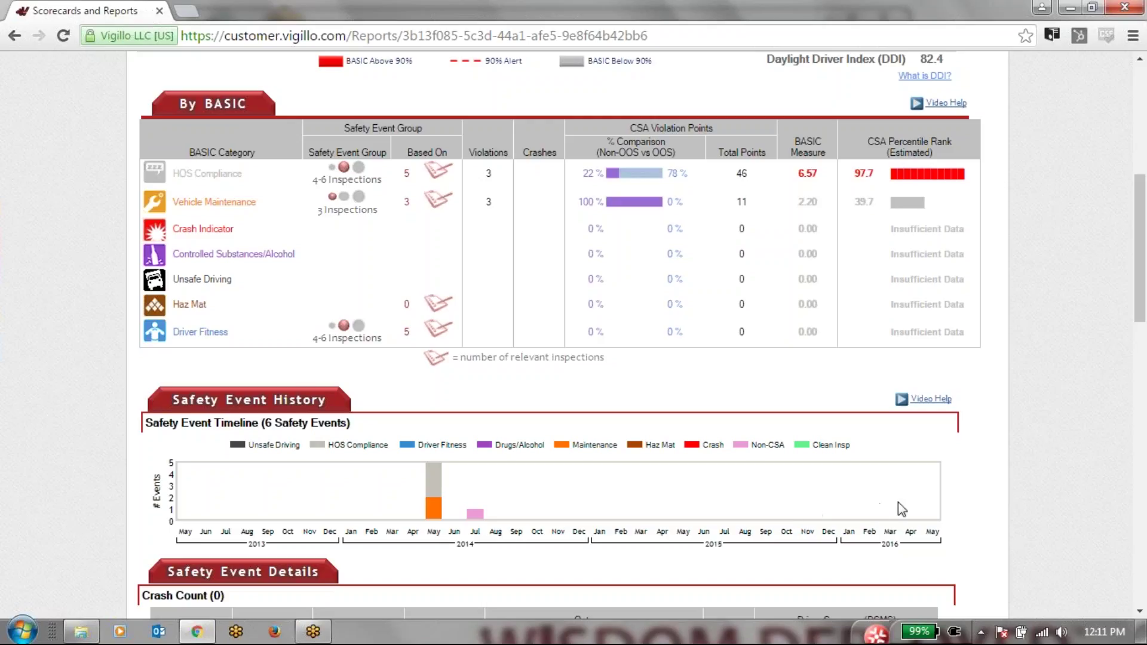
scroll(1028, 492, "down", 5)
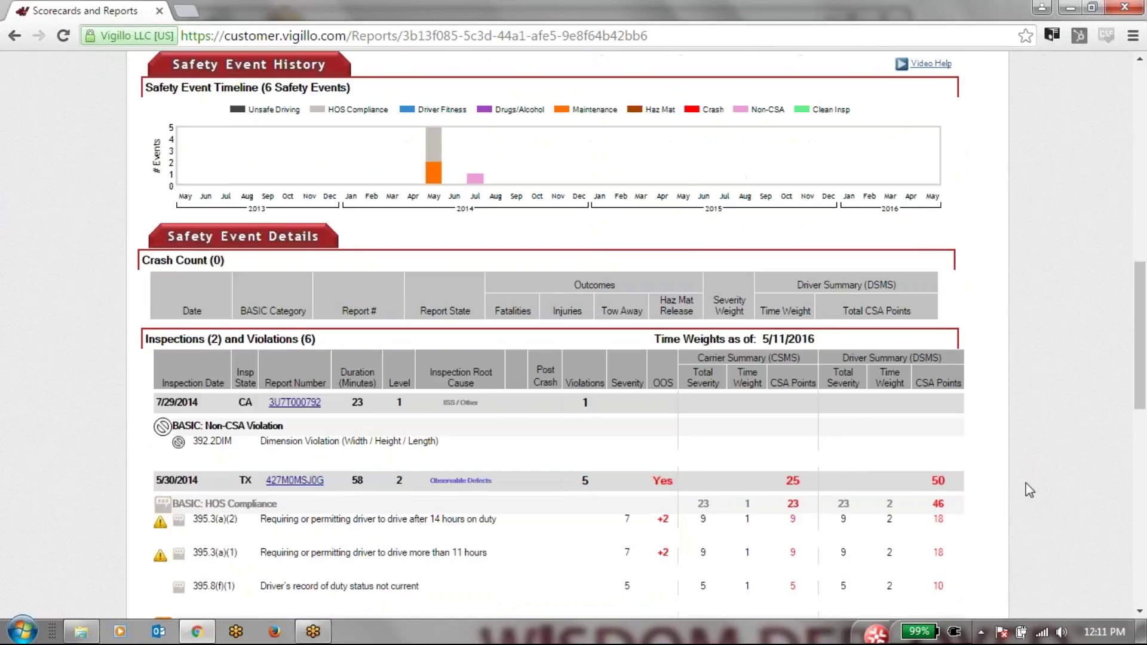
scroll(1029, 490, "down", 1)
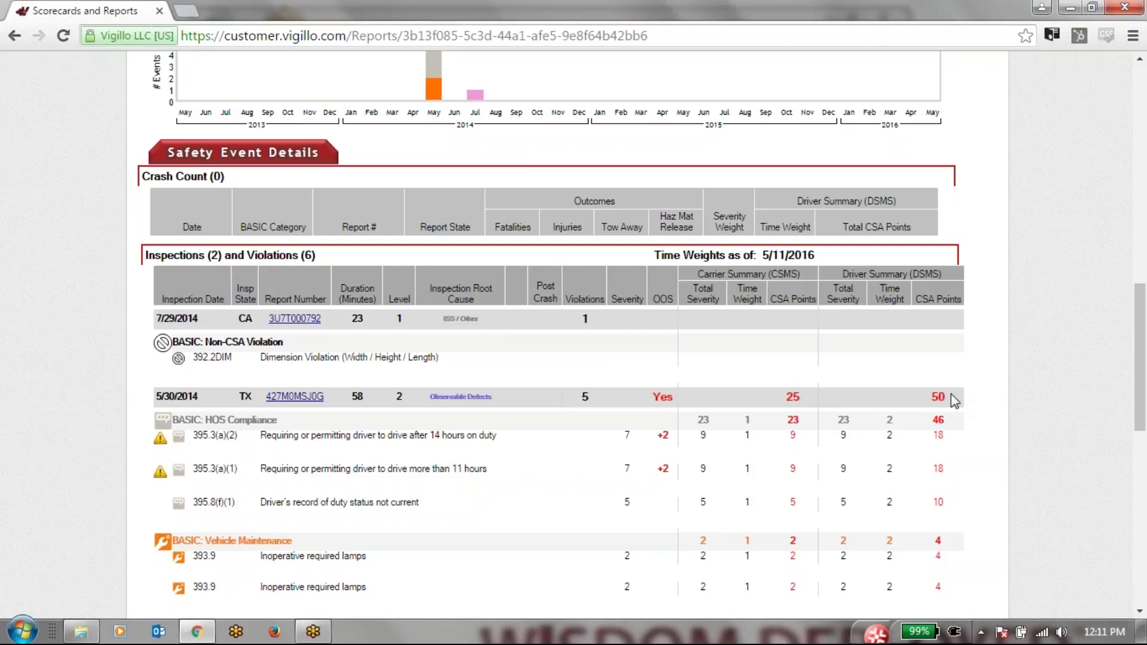
scroll(1006, 402, "down", 3)
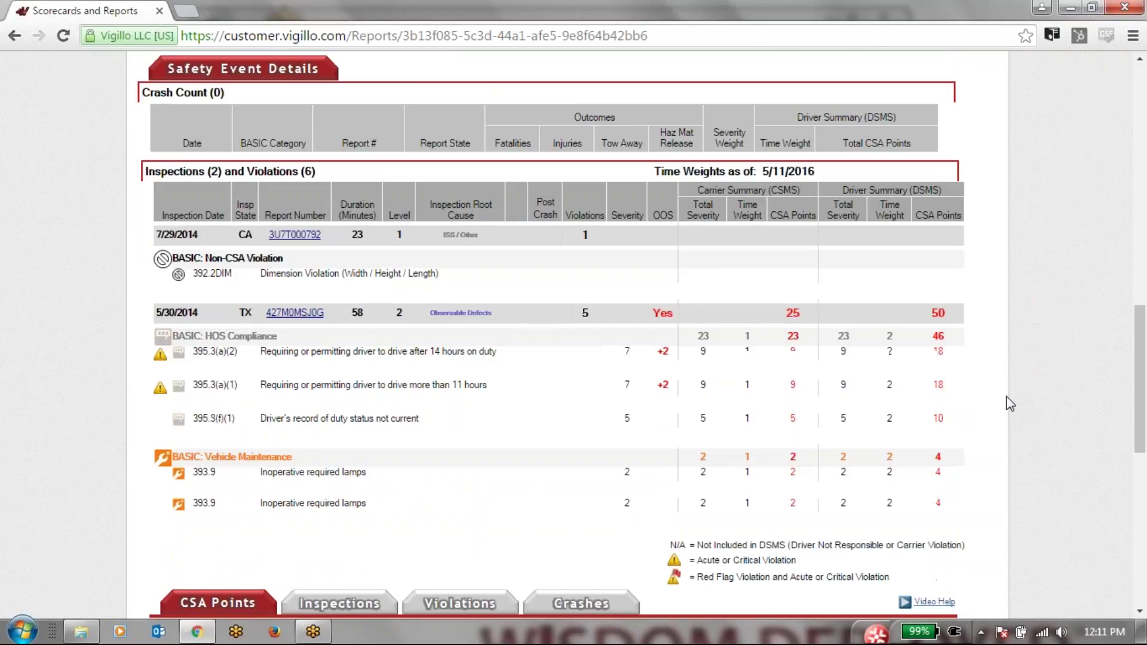
scroll(1009, 404, "down", 5)
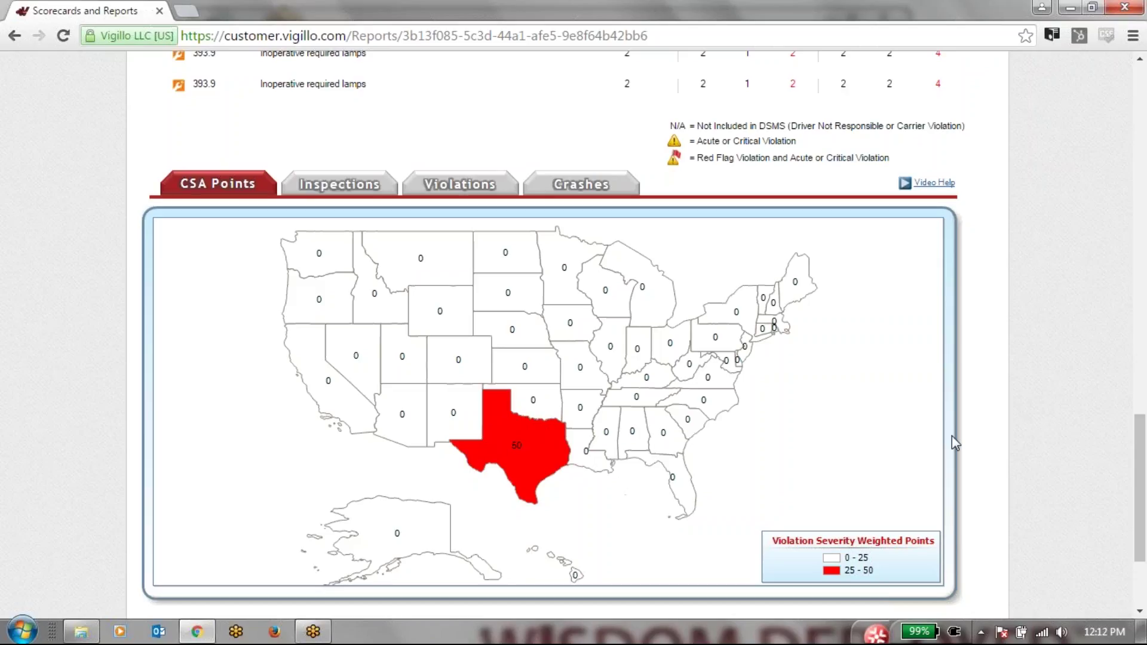
scroll(954, 443, "up", 5)
scroll(953, 442, "up", 15)
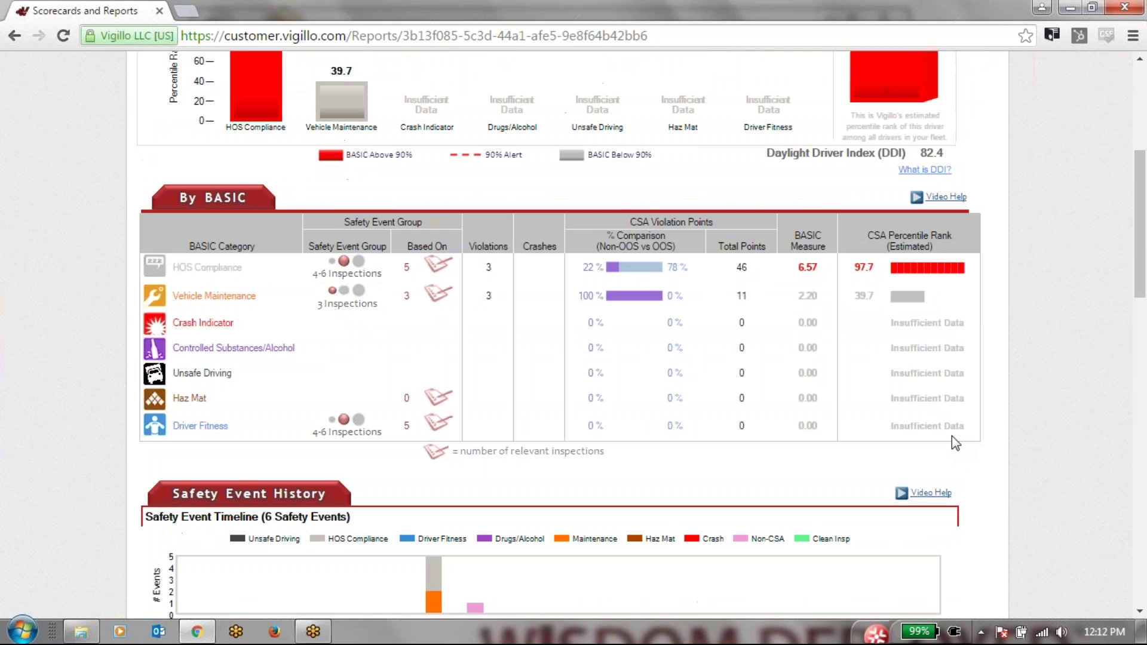
scroll(951, 435, "up", 3)
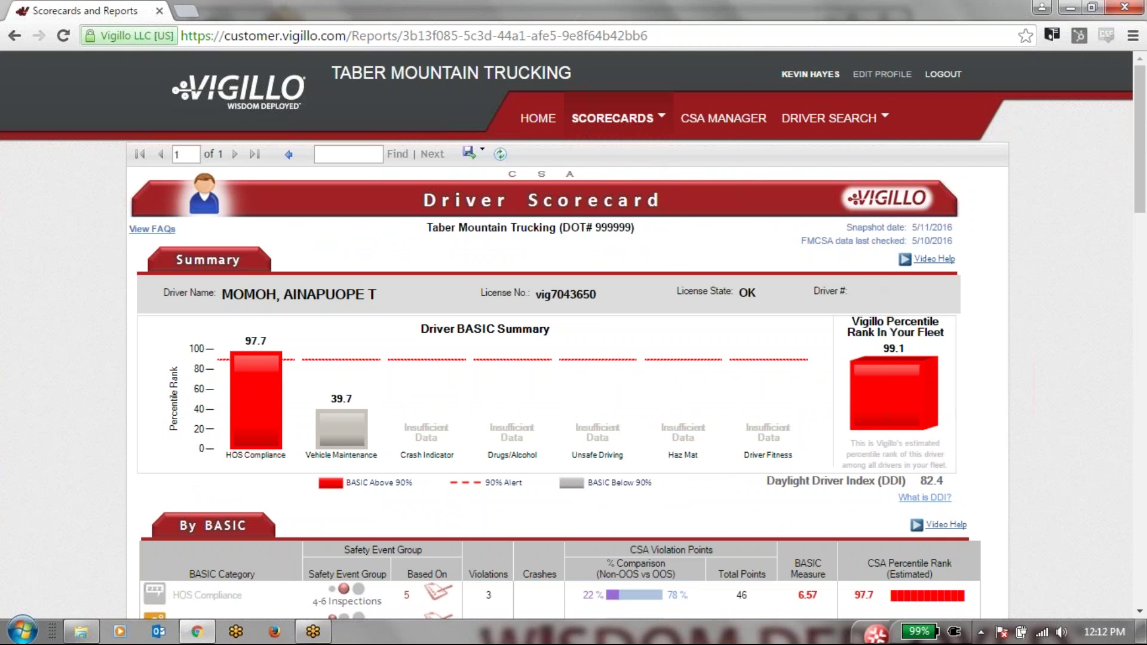
Open the Inspection Root Cause Scorecard and review the Importance of Inspections, Root Cause Overview and By Driver sections
mouse_move(630, 130)
left_click(668, 210)
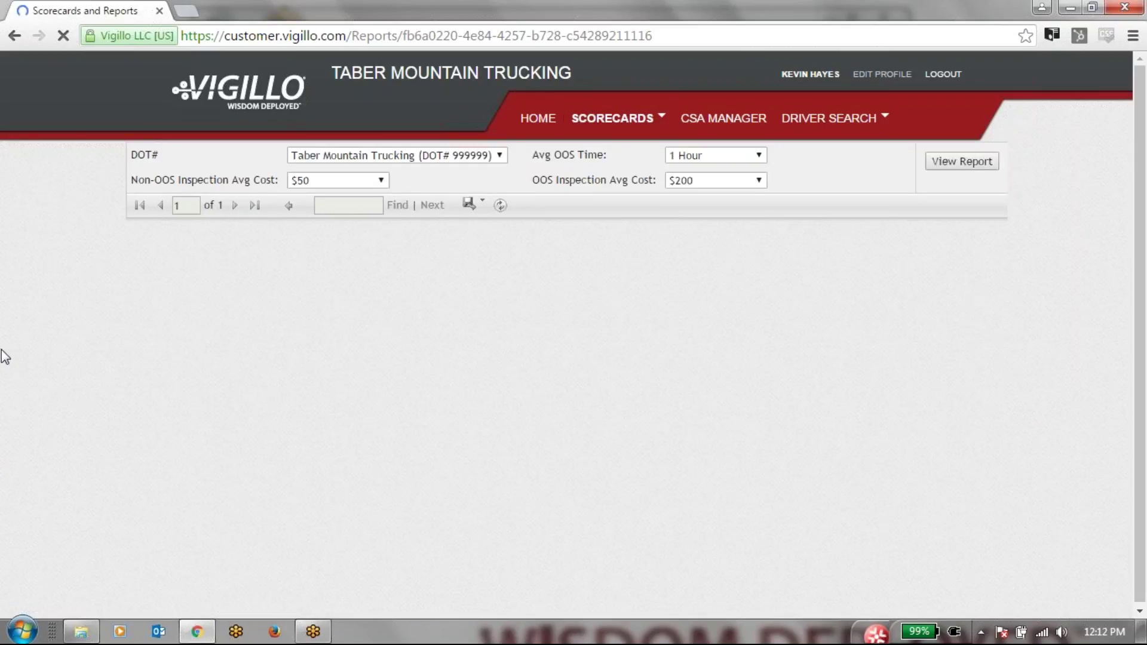
scroll(5, 357, "down", 2)
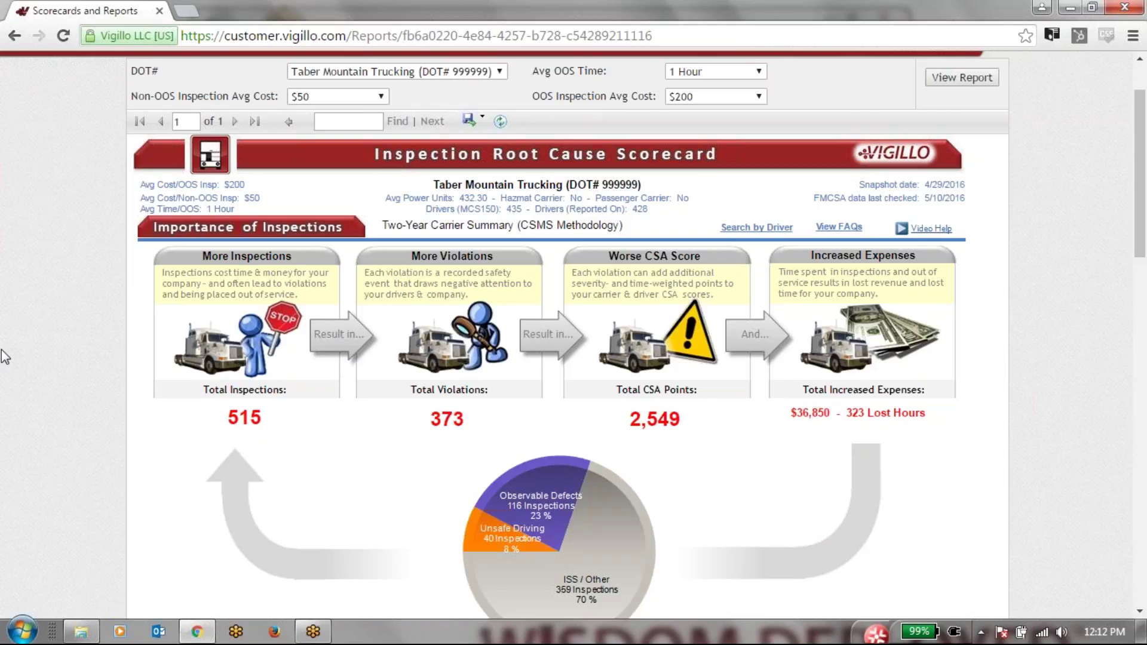
scroll(5, 357, "down", 8)
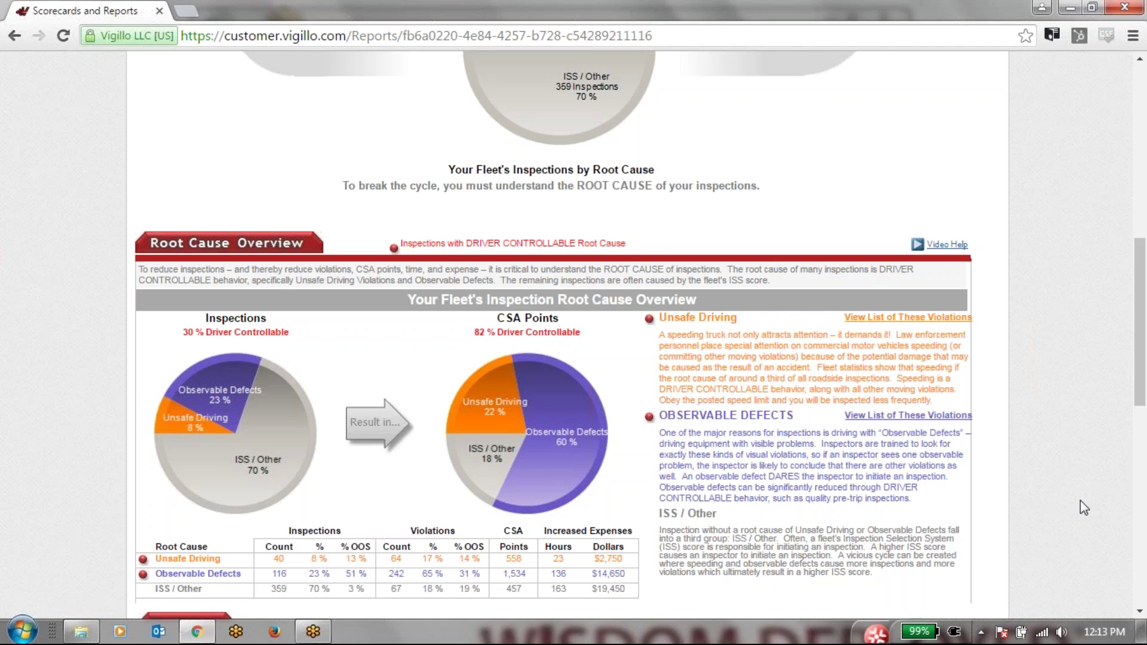
scroll(1082, 499, "down", 5)
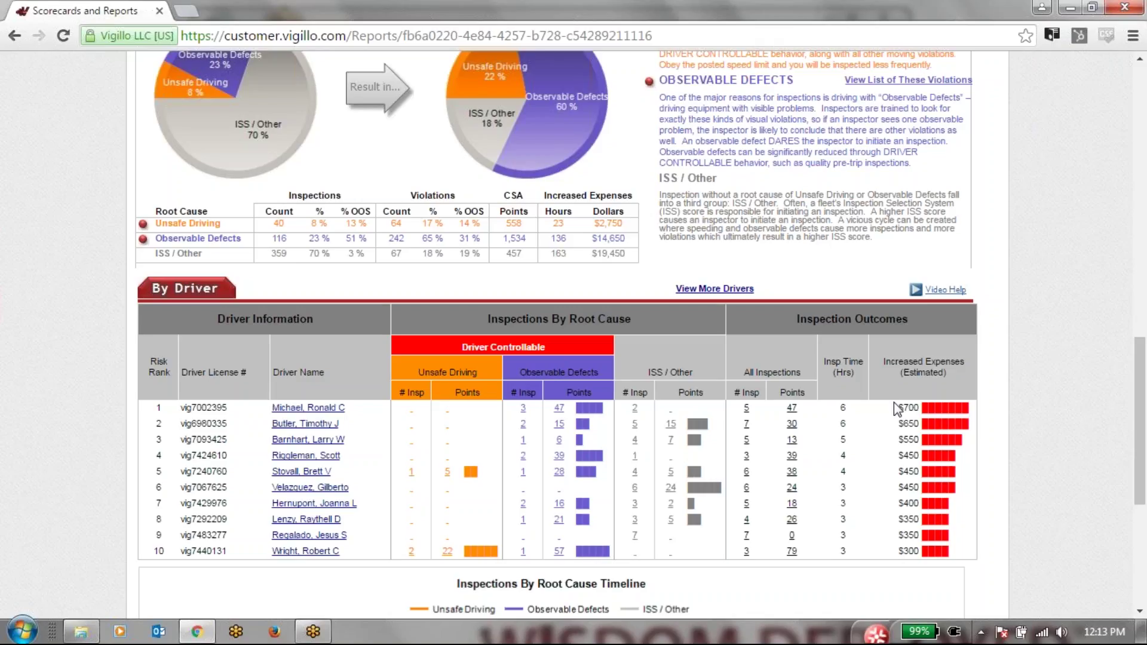
scroll(894, 403, "up", 15)
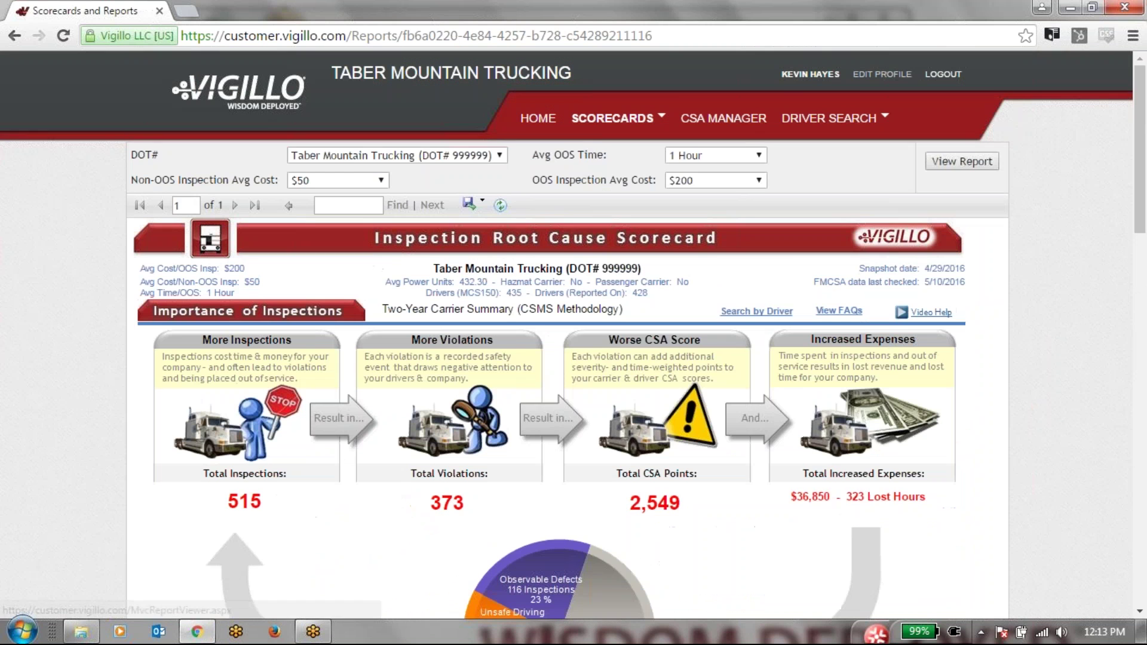
Open the Map Scorecard and view its state map
left_click(604, 123)
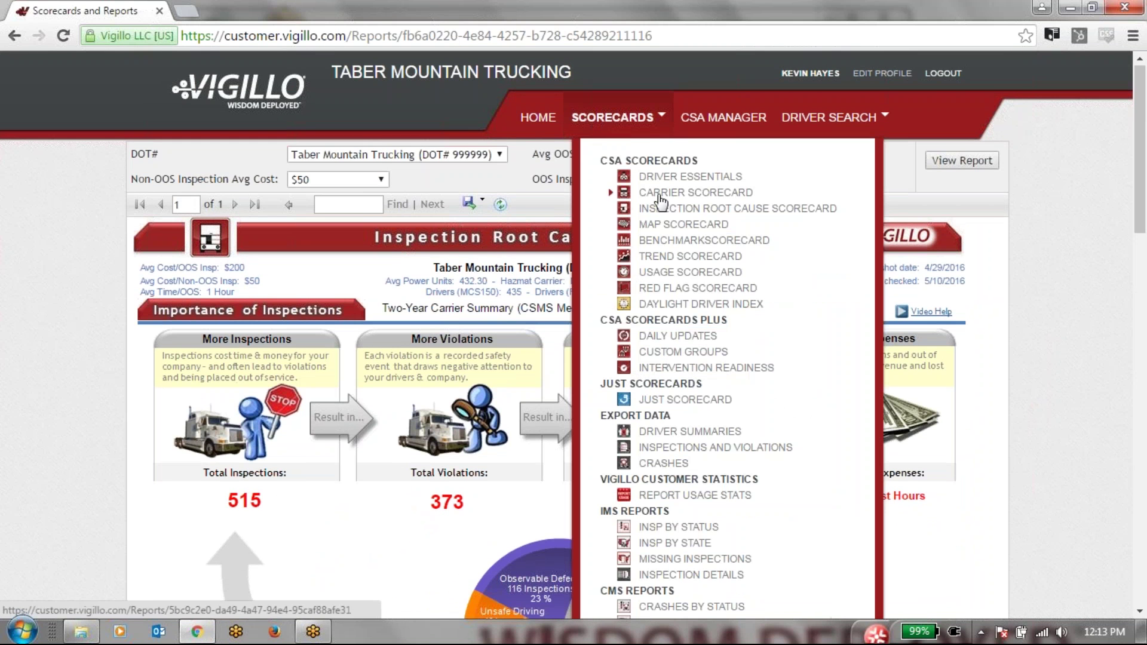
left_click(666, 226)
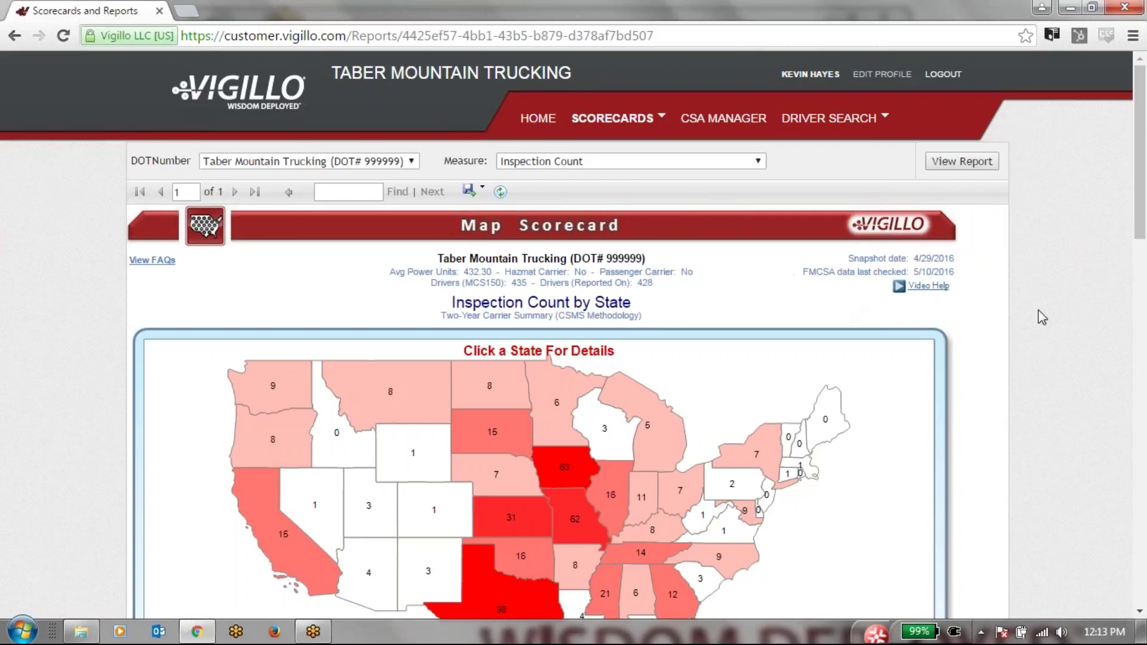
scroll(1039, 310, "down", 2)
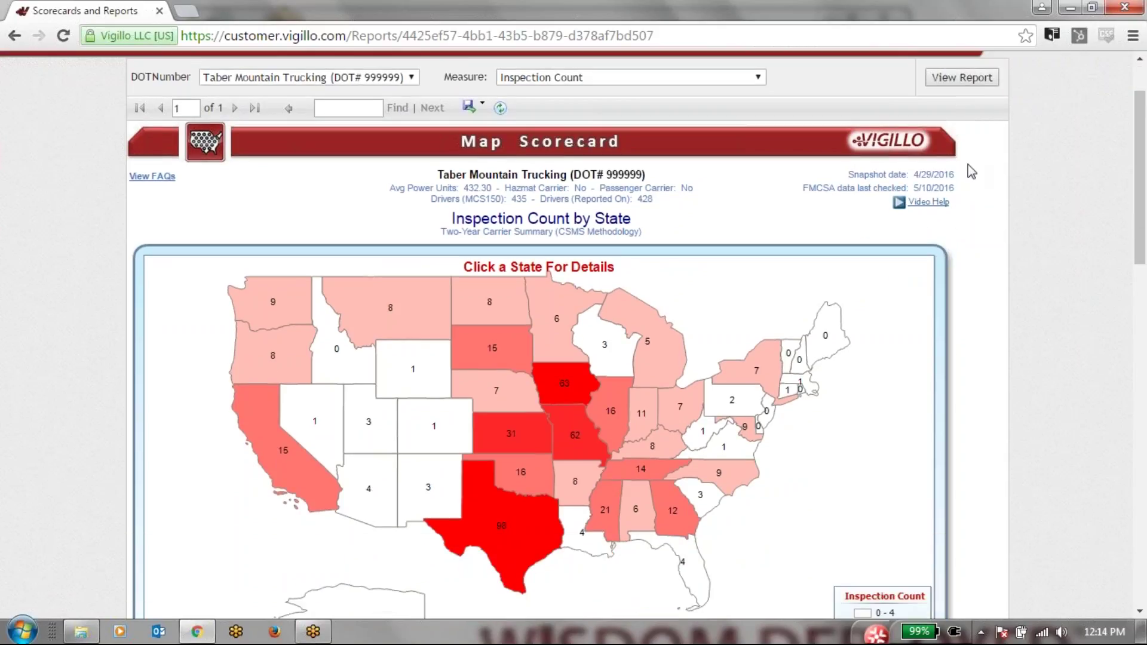
Set the map's measure to BASIC: HOS Compliance Points and run the report
left_click(743, 79)
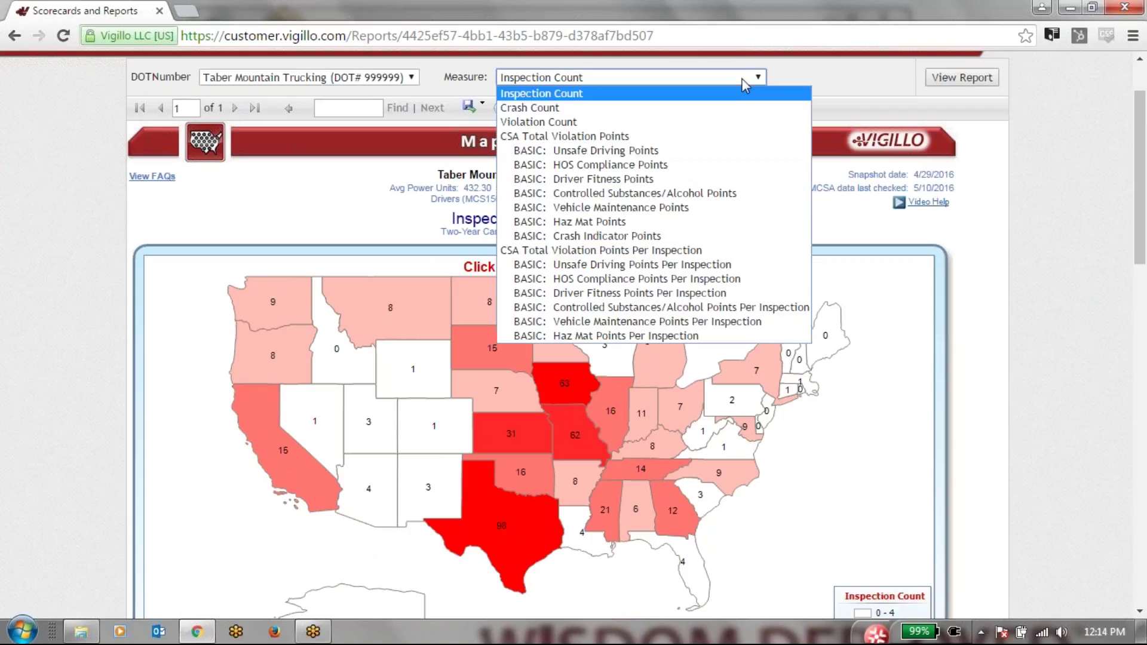
left_click(722, 171)
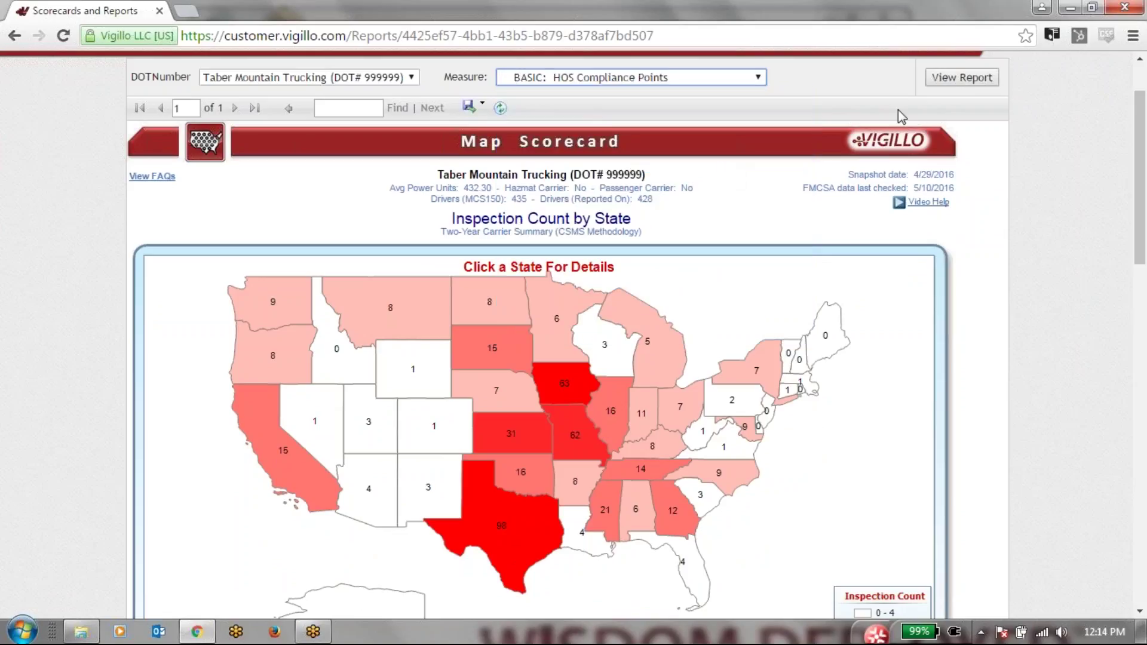
left_click(955, 81)
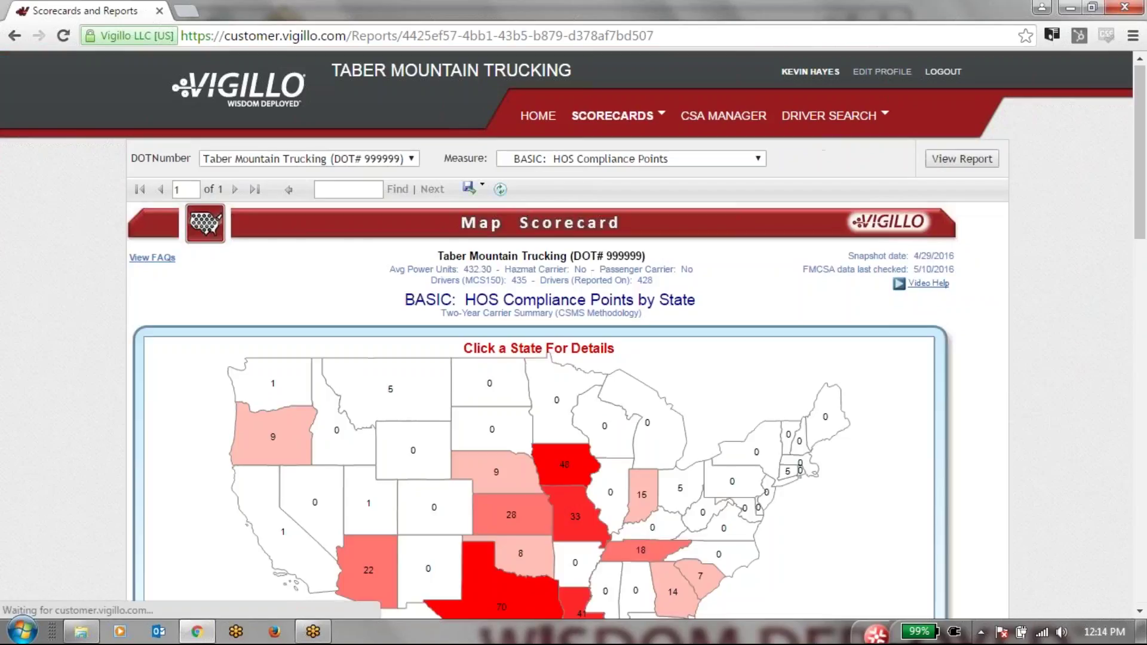
Set the map's measure to BASIC: HOS Compliance Points Per Inspection and run the report
scroll(1009, 362, "down", 2)
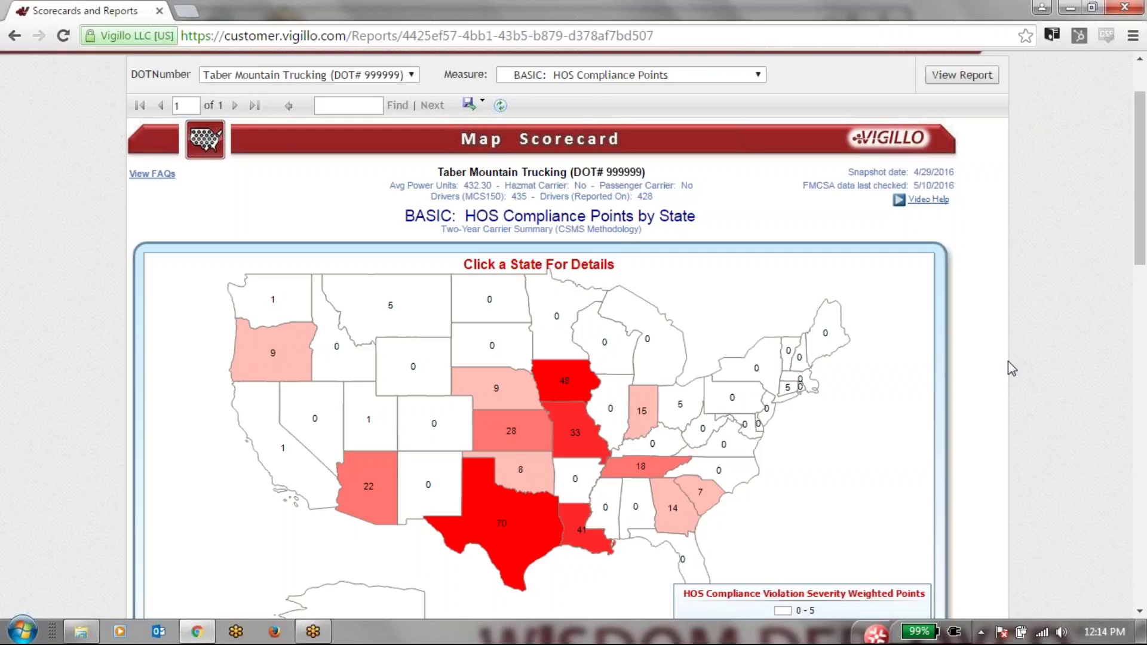
left_click(759, 76)
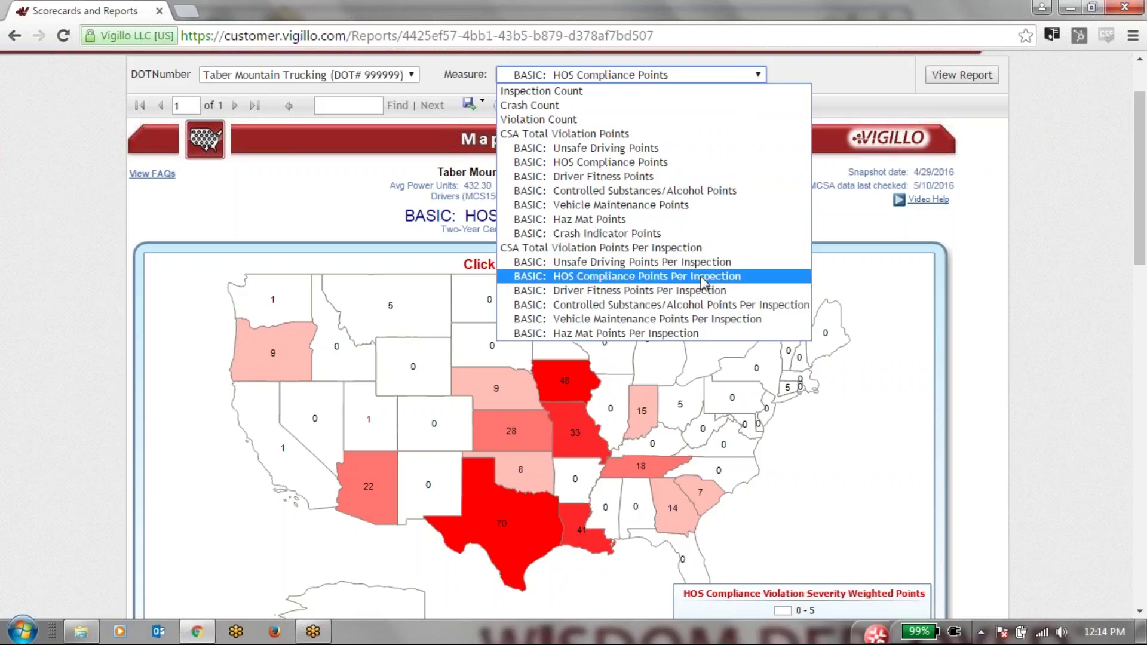
left_click(755, 276)
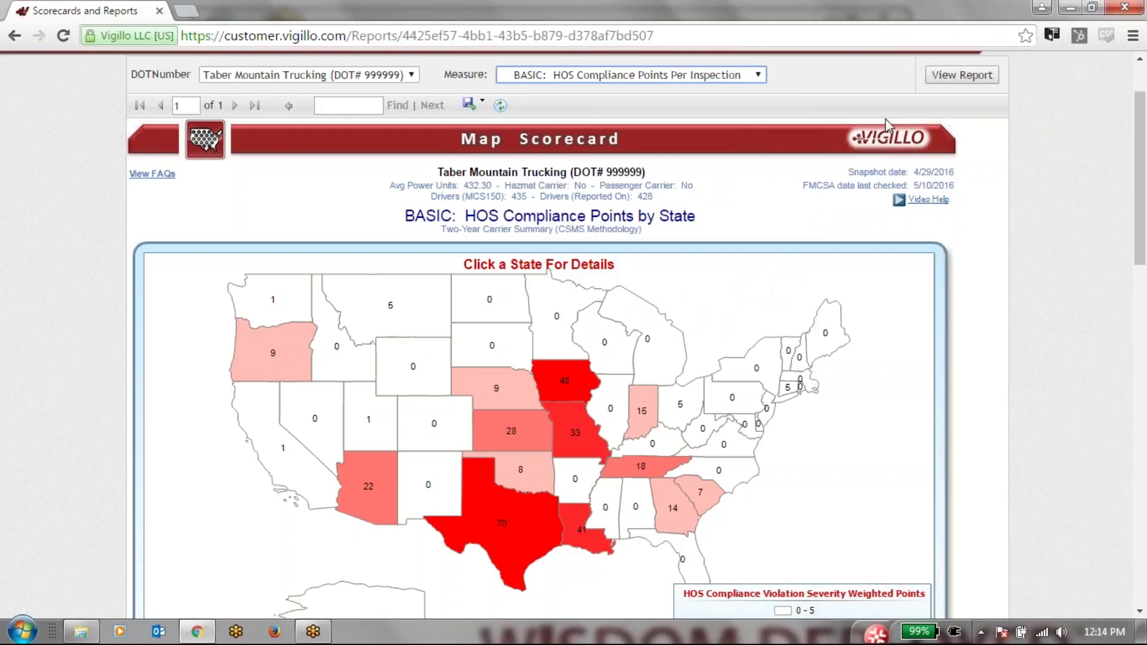
left_click(940, 83)
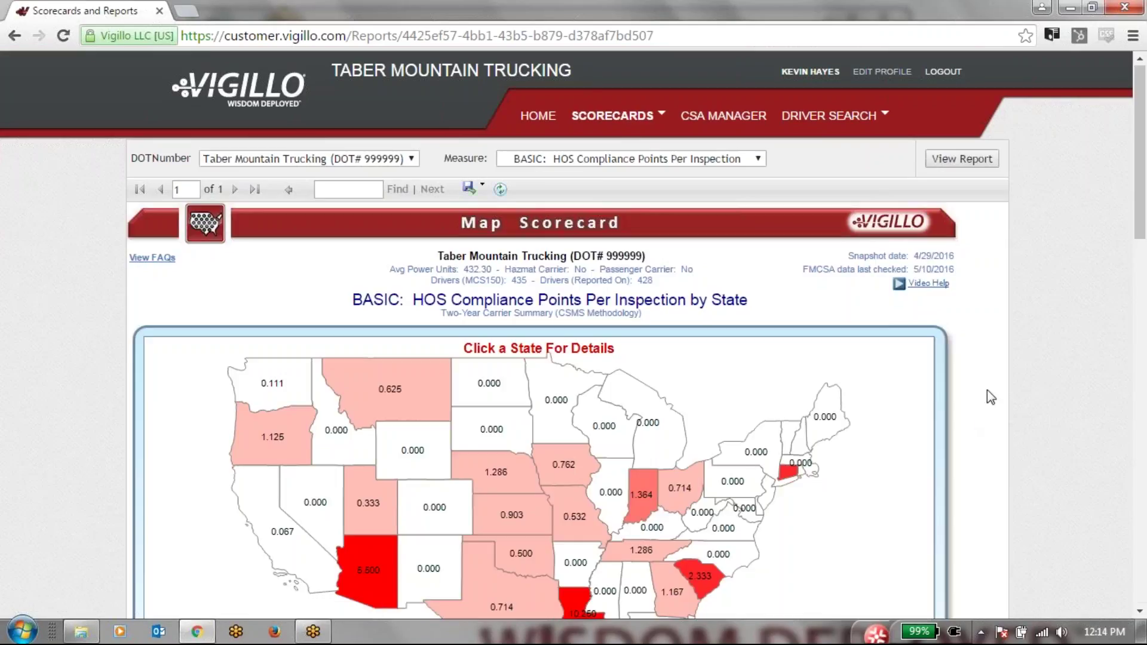
Review the HOS Compliance points-per-inspection map, its legend and the state-by-state table of counts and BASIC points
scroll(987, 366, "down", 3)
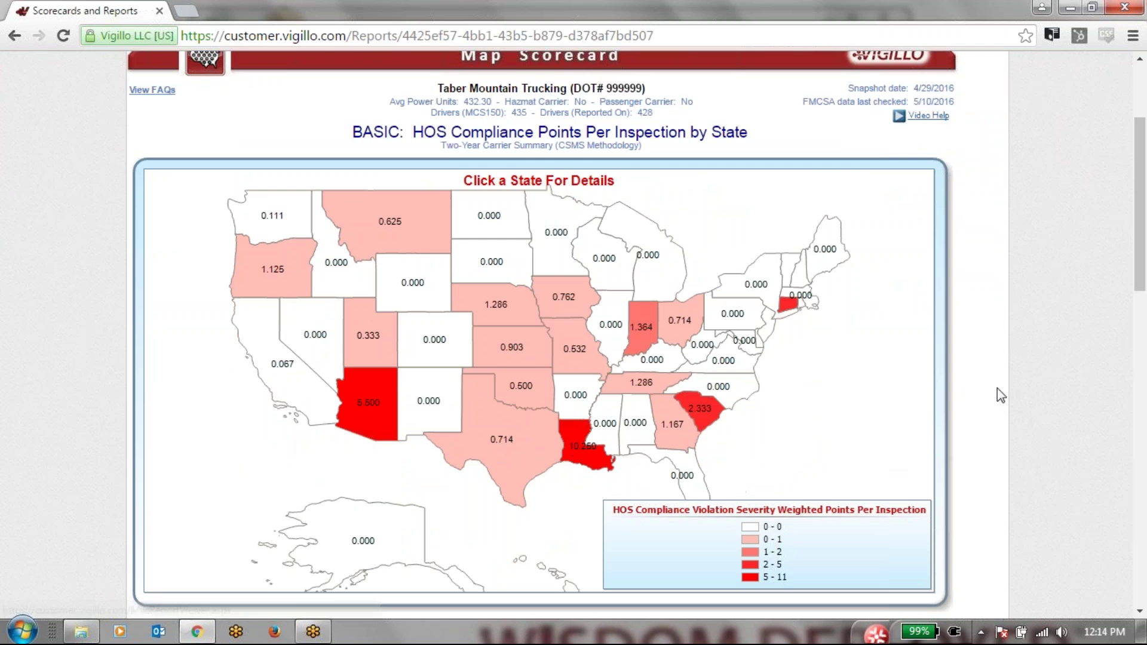
scroll(1018, 380, "down", 4)
scroll(1016, 374, "down", 2)
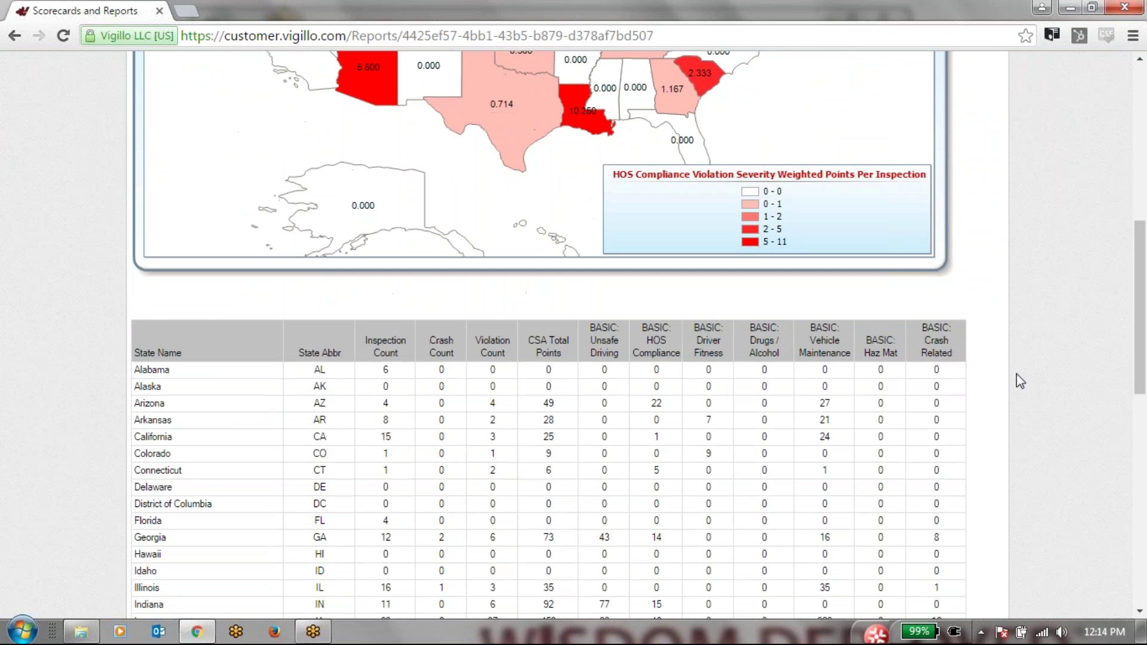
scroll(1016, 374, "down", 3)
scroll(1016, 374, "down", 1)
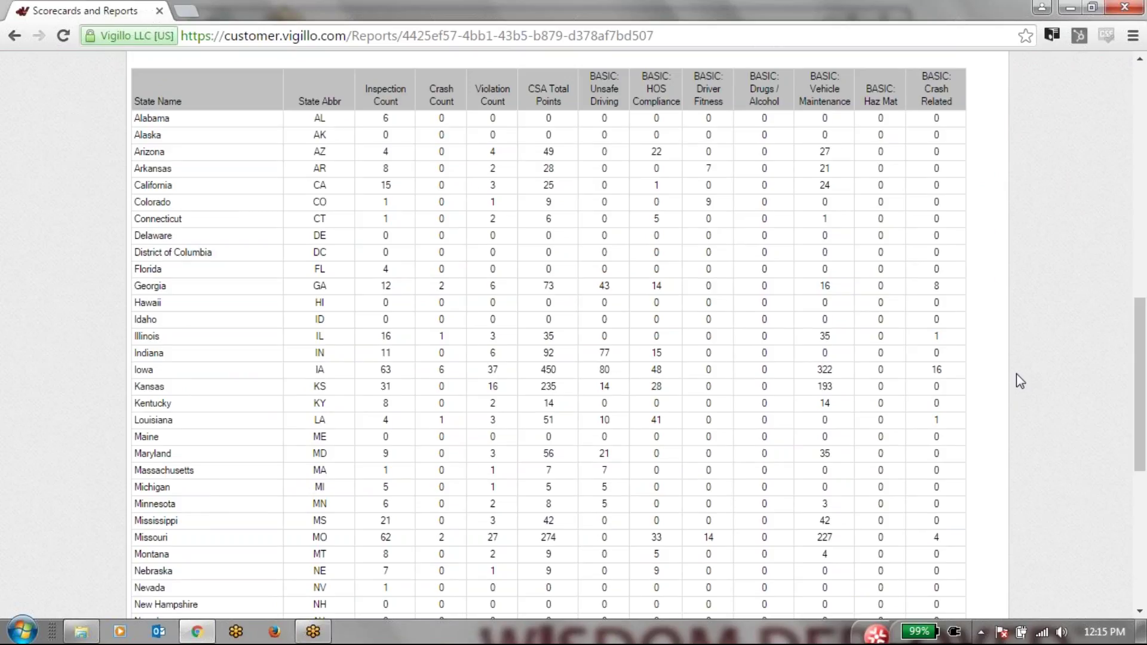
scroll(1016, 374, "up", 6)
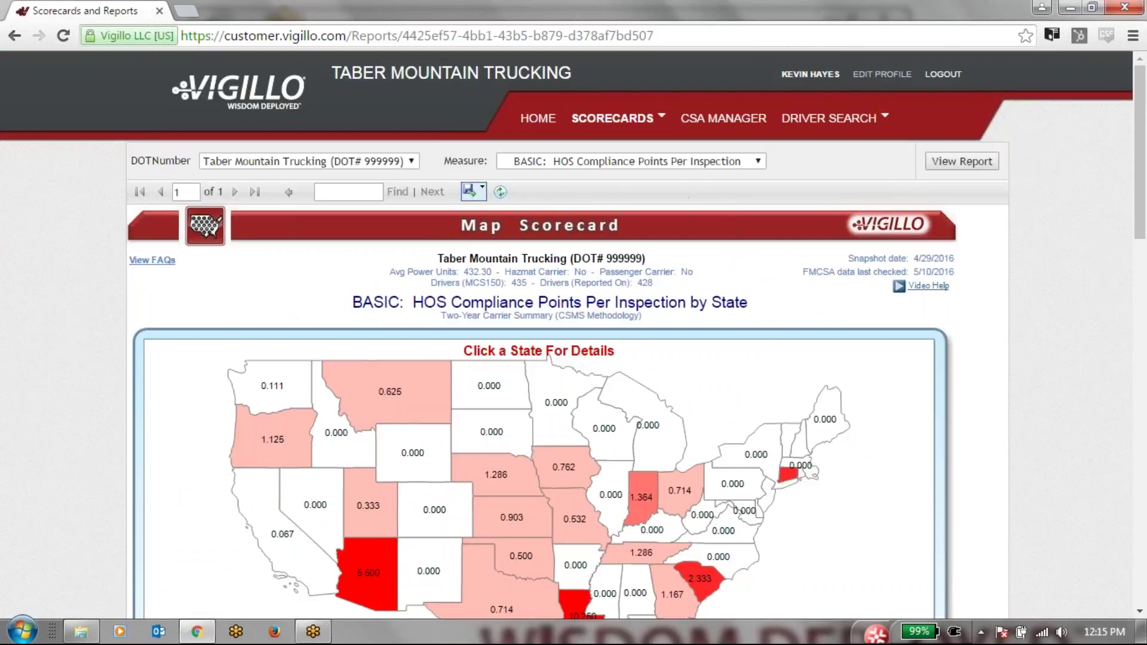
left_click(472, 191)
Open the Carrier Benchmark report of the Benchmark Scorecard
mouse_move(631, 126)
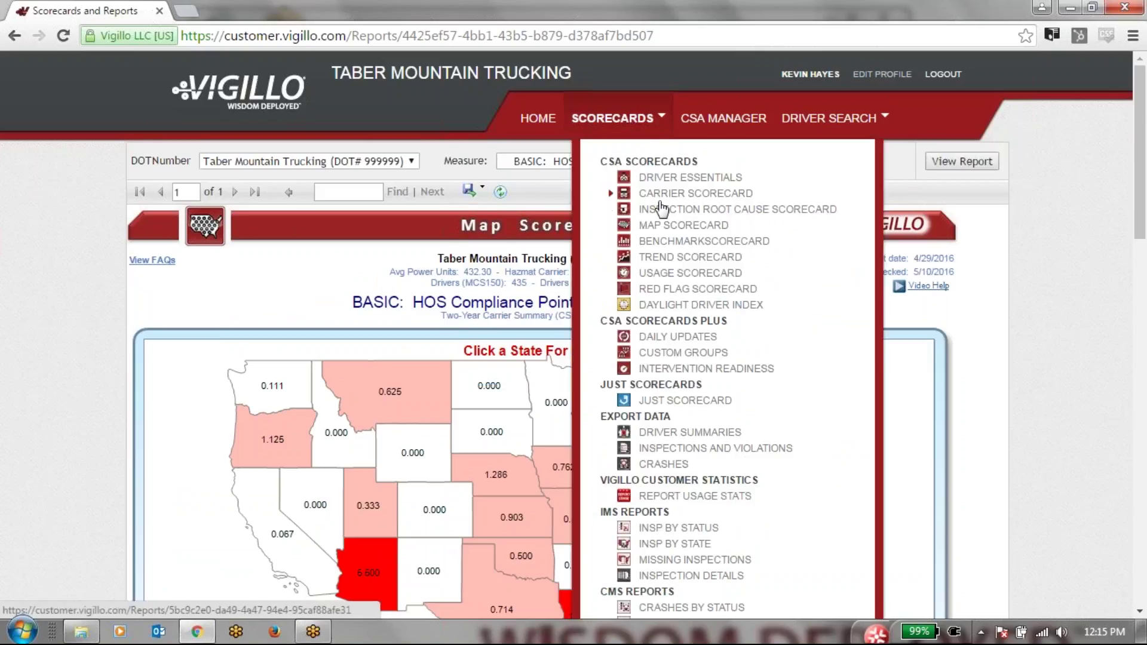
left_click(662, 245)
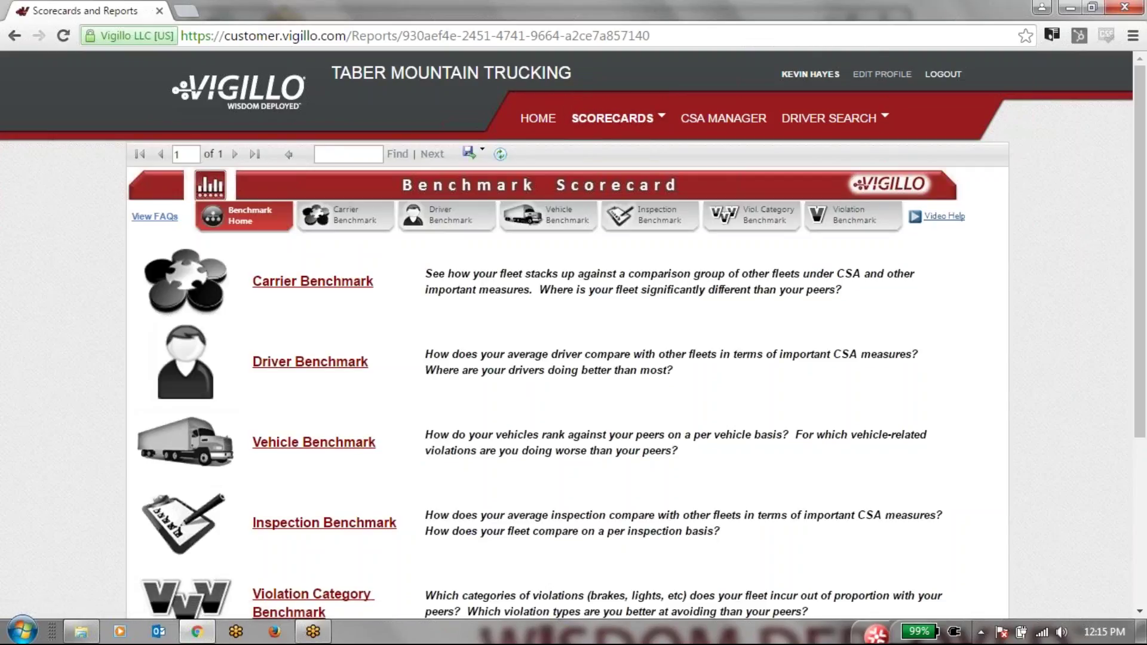
left_click(342, 286)
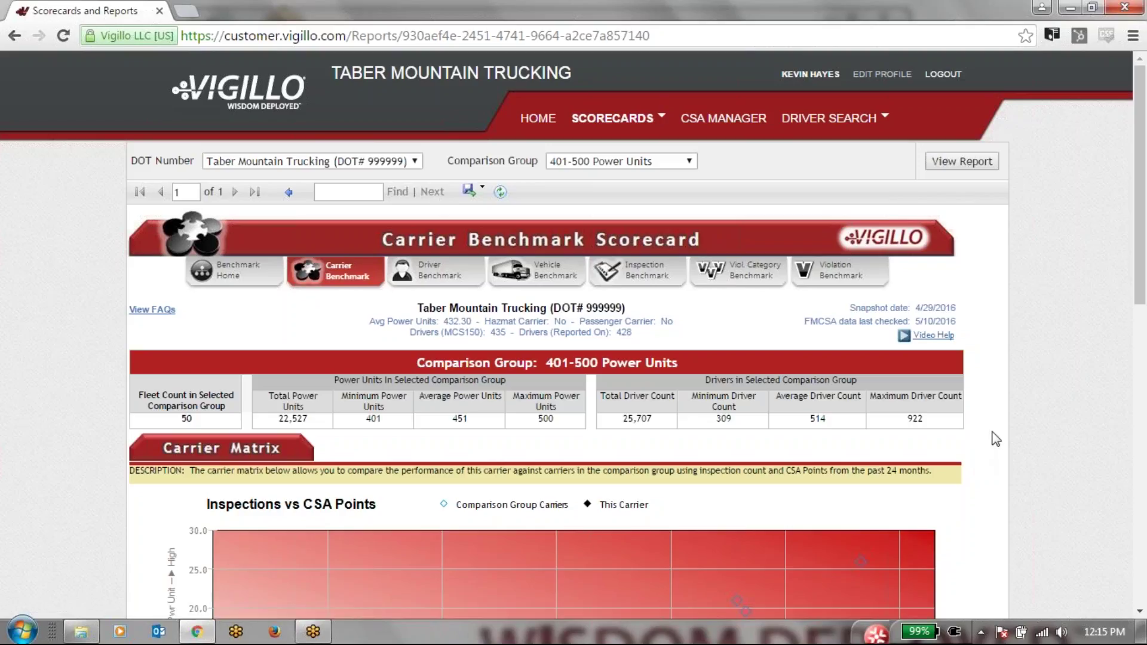
Examine the Carrier Matrix chart and the Carrier Comparison table for the 401-500 Power Units group
scroll(993, 441, "down", 2)
scroll(995, 439, "down", 2)
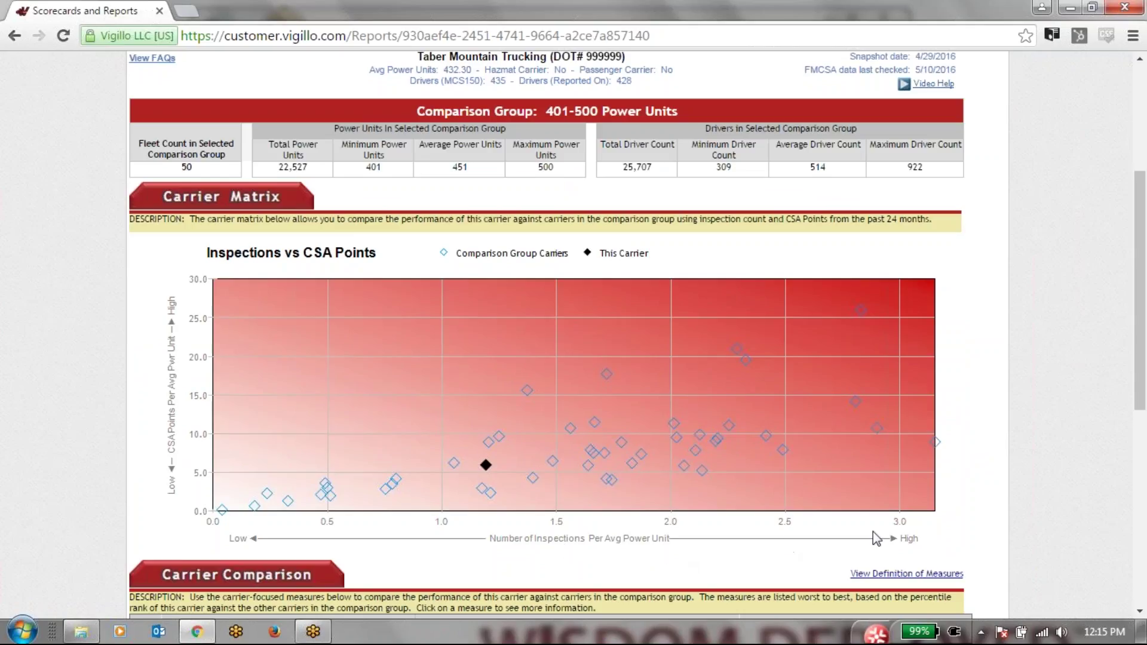
scroll(1041, 456, "down", 5)
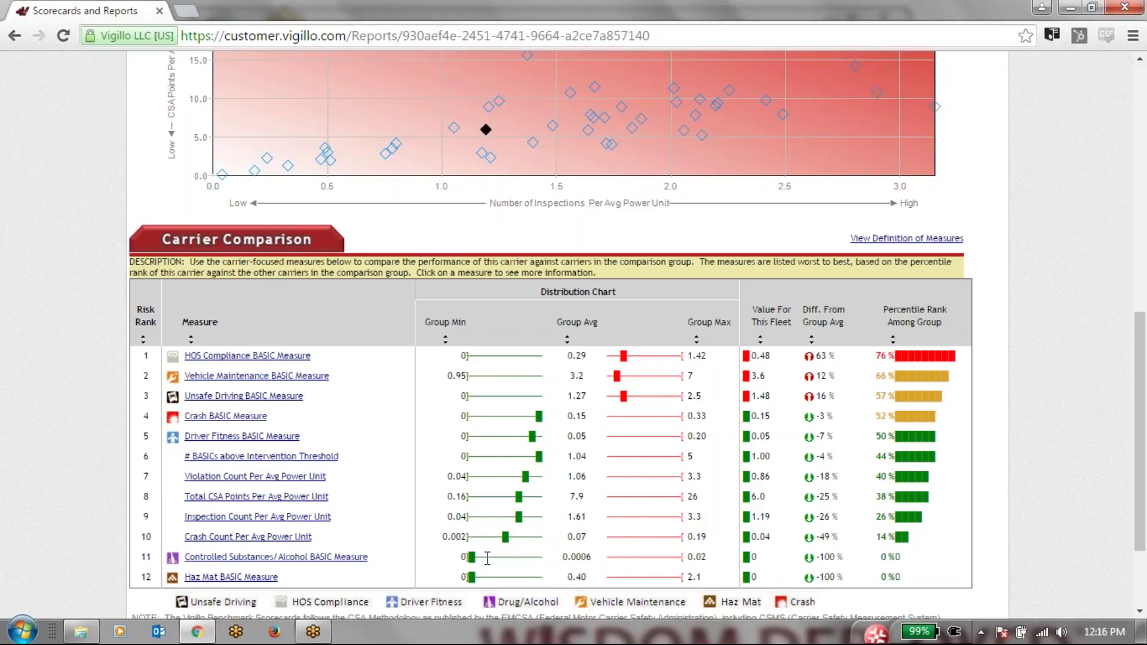
Set the benchmark's comparison group to 751-1,000 Power Units and run the report
scroll(1053, 468, "up", 7)
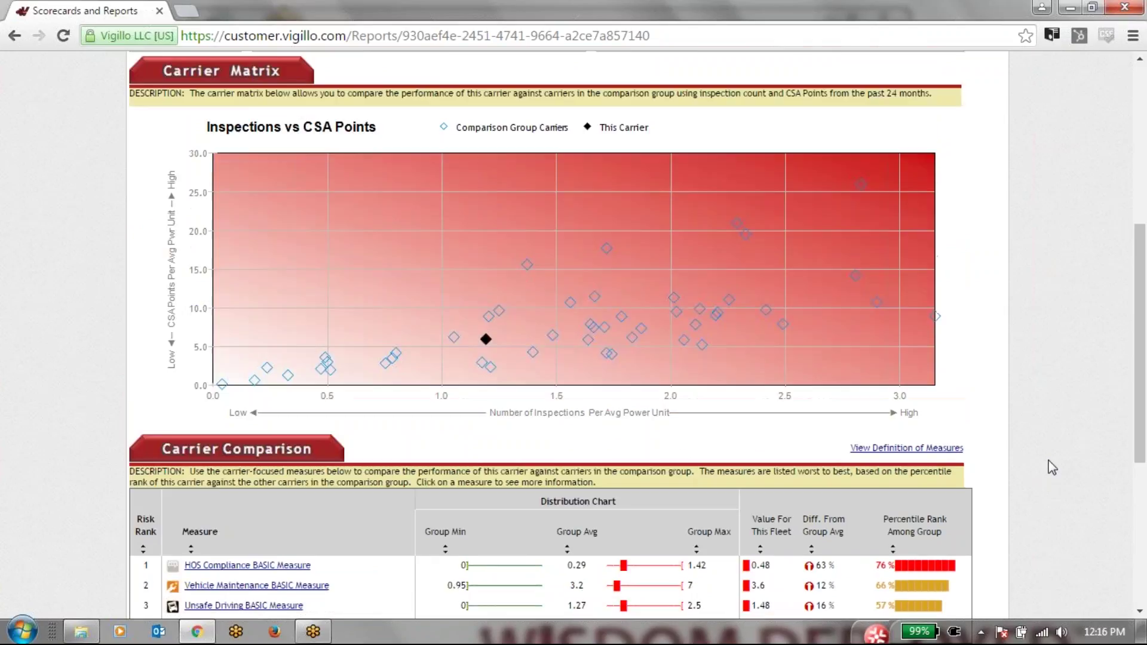
scroll(1049, 467, "up", 2)
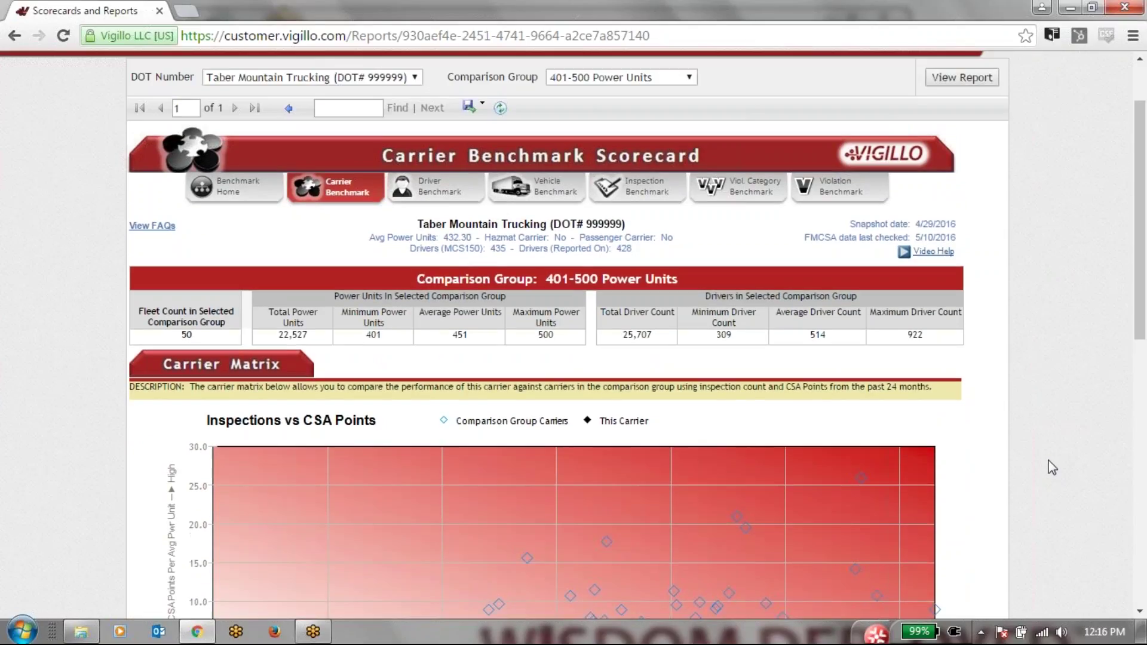
left_click(686, 79)
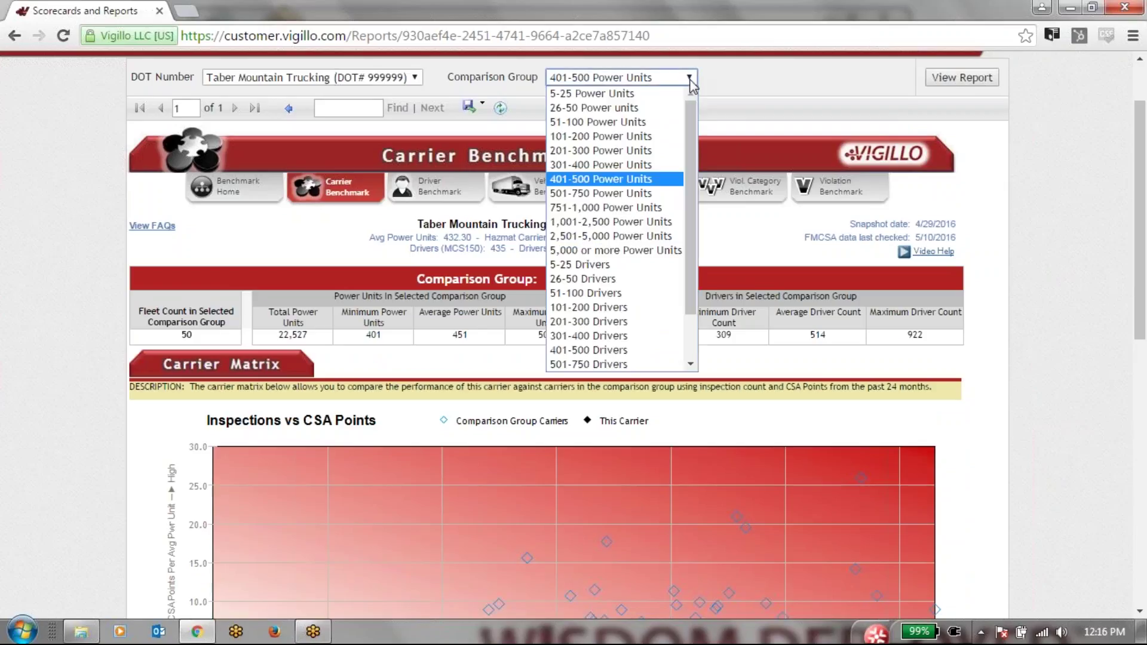
left_click(647, 206)
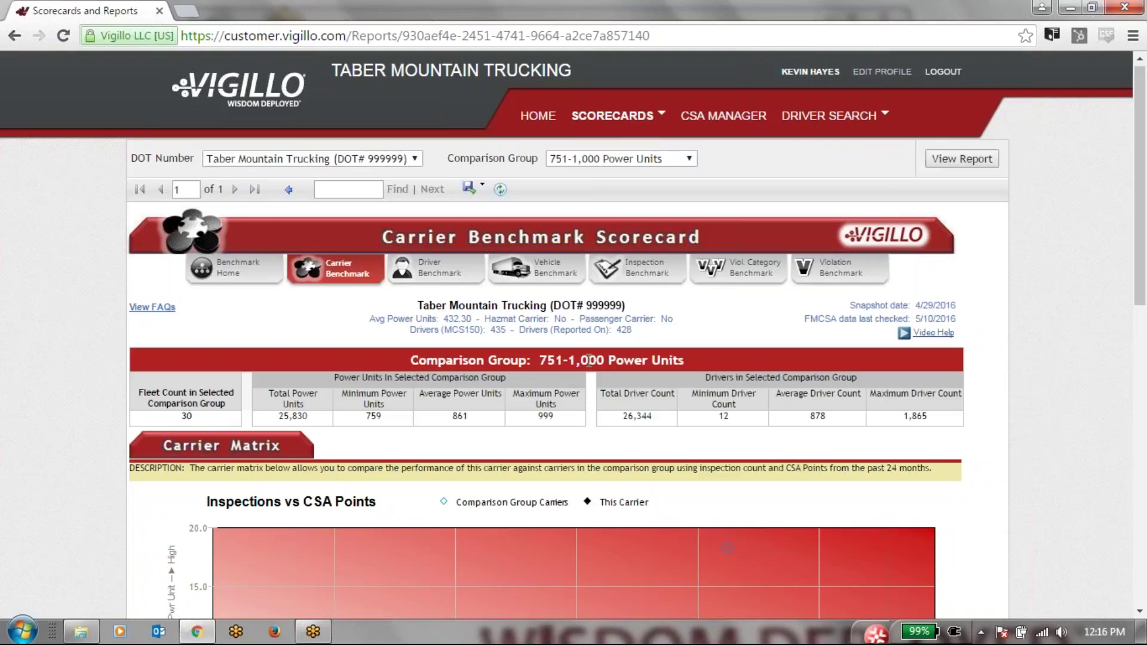
Compare the fleet with the 751-1,000 Power Units group in the Carrier Matrix and Carrier Comparison sections
scroll(1066, 398, "down", 4)
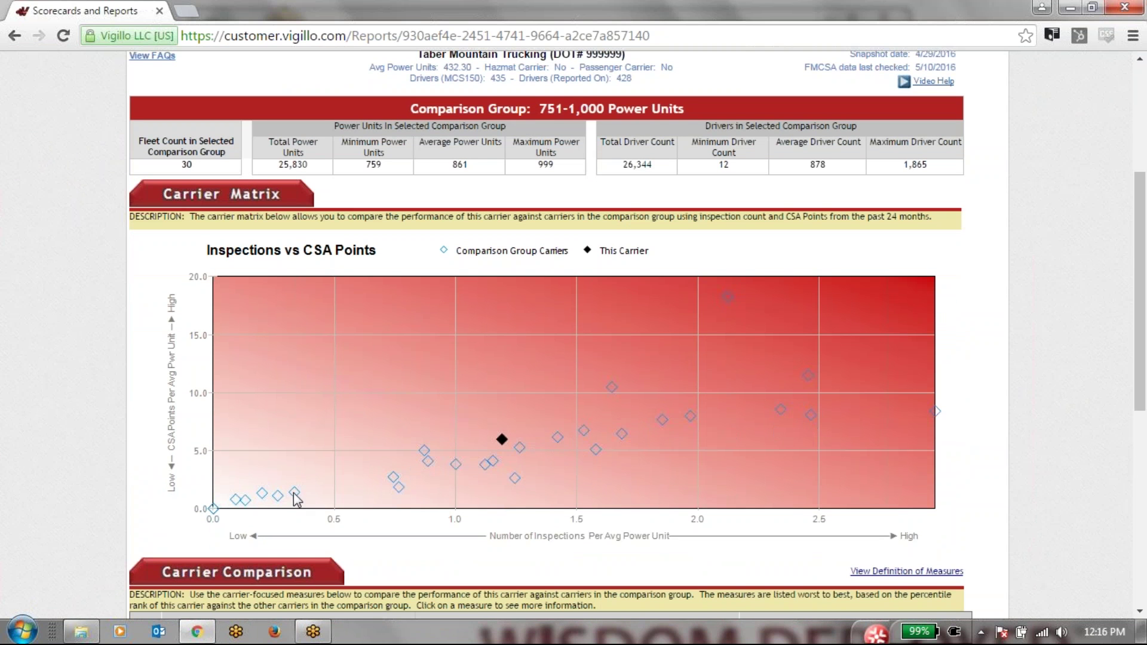
scroll(1069, 429, "down", 1)
scroll(1069, 429, "down", 5)
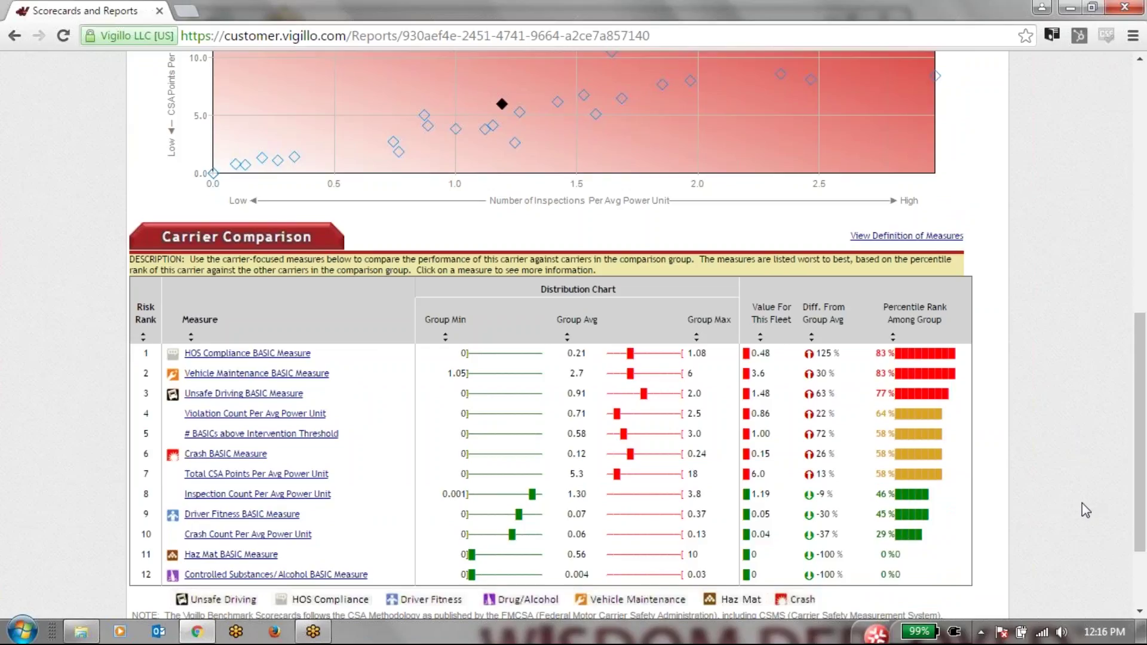
Open the Trend Scorecard with the fleet's BASIC Trends
scroll(1082, 503, "up", 10)
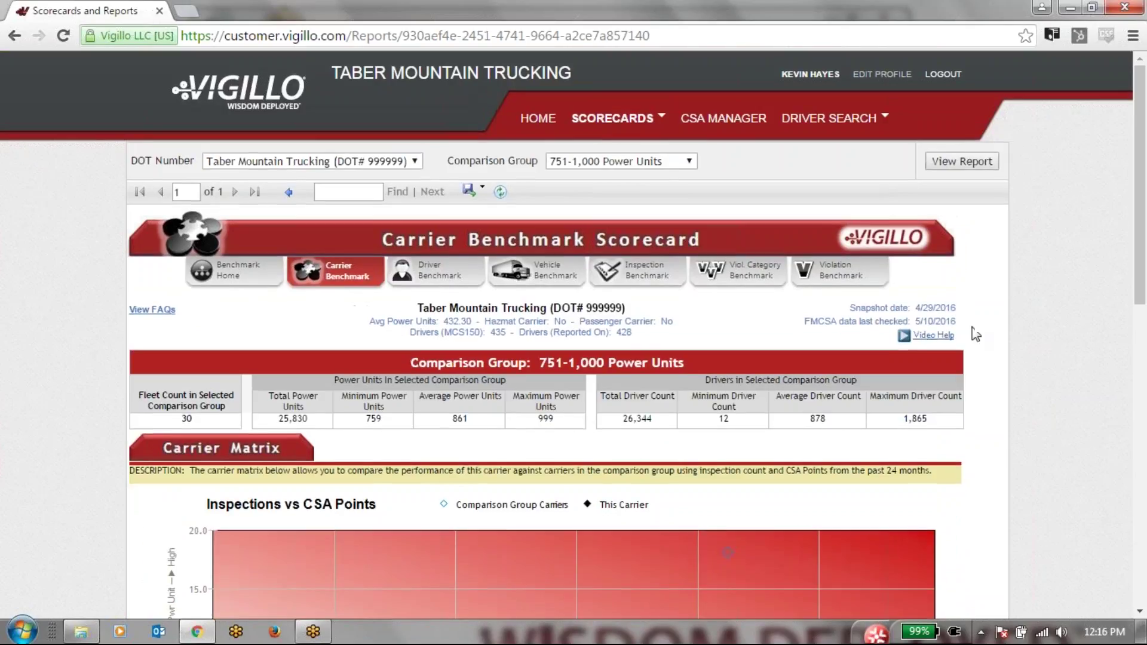
left_click(615, 119)
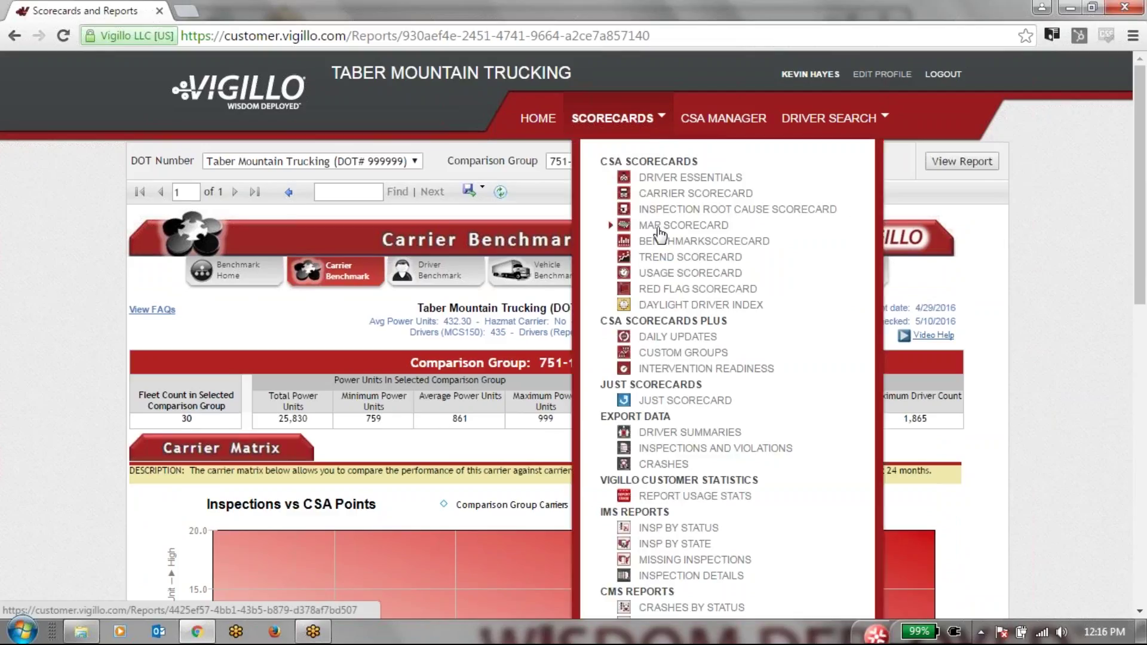
left_click(666, 258)
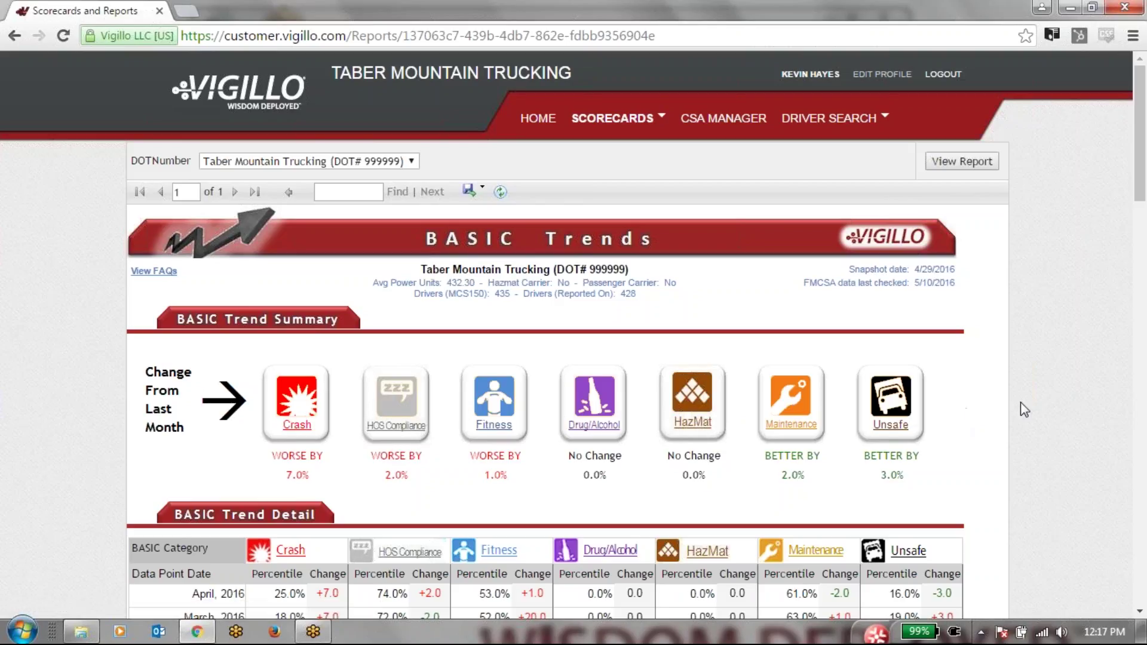
Review the month-by-month percentiles and changes in the BASIC Trend Detail table and the Trend Summary
scroll(1026, 410, "down", 7)
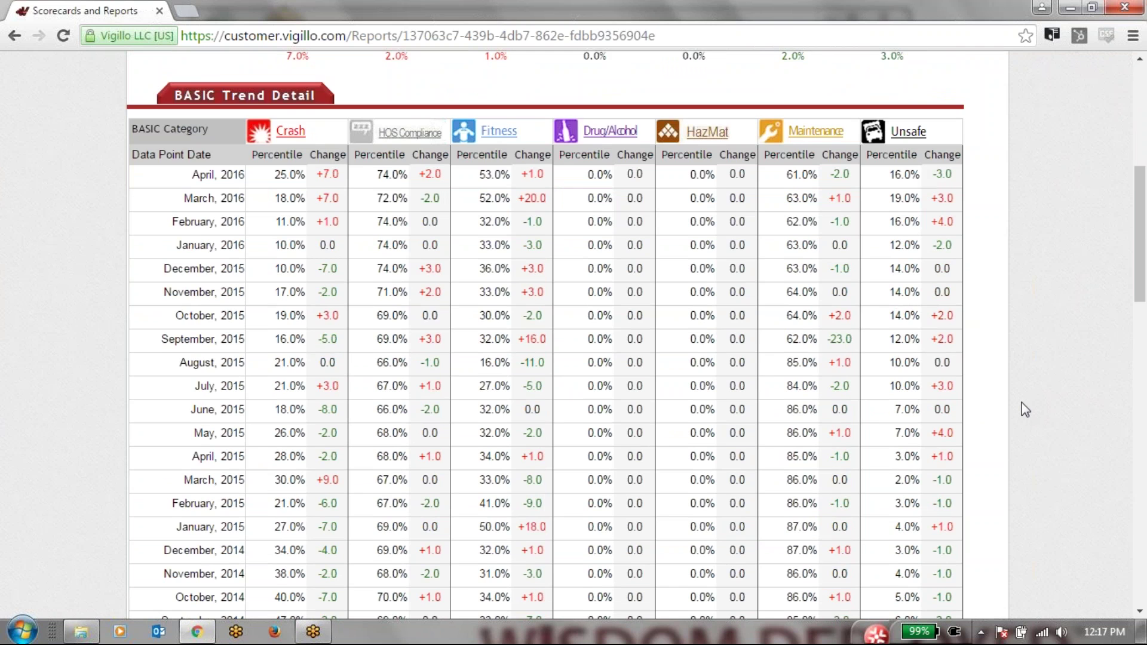
scroll(1025, 410, "down", 7)
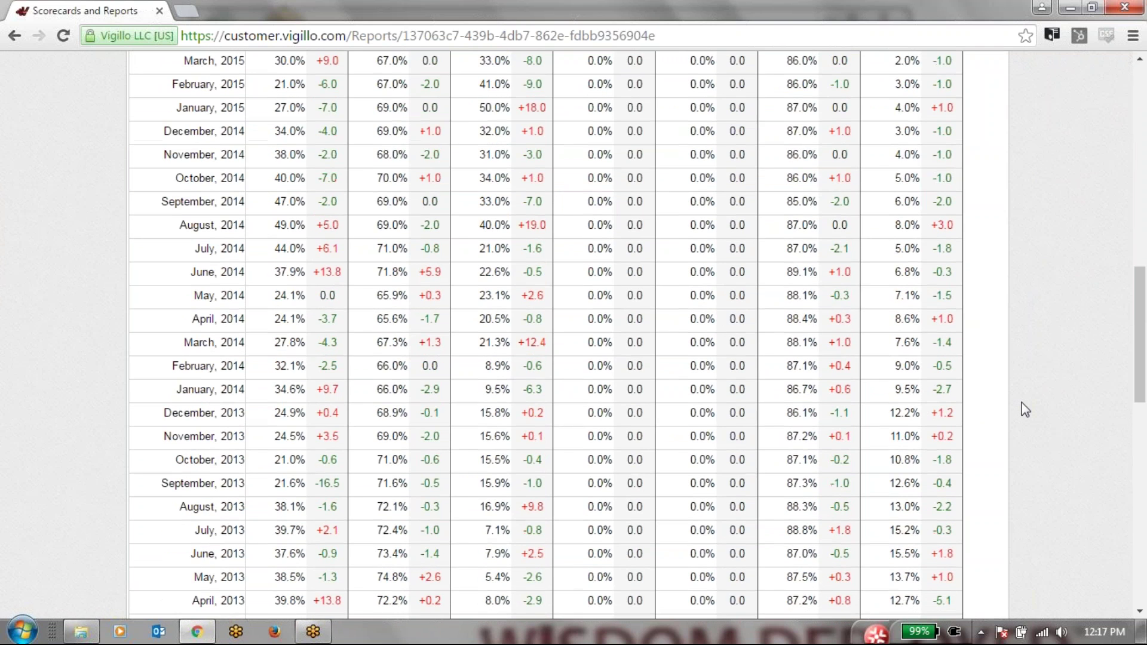
scroll(1025, 410, "up", 11)
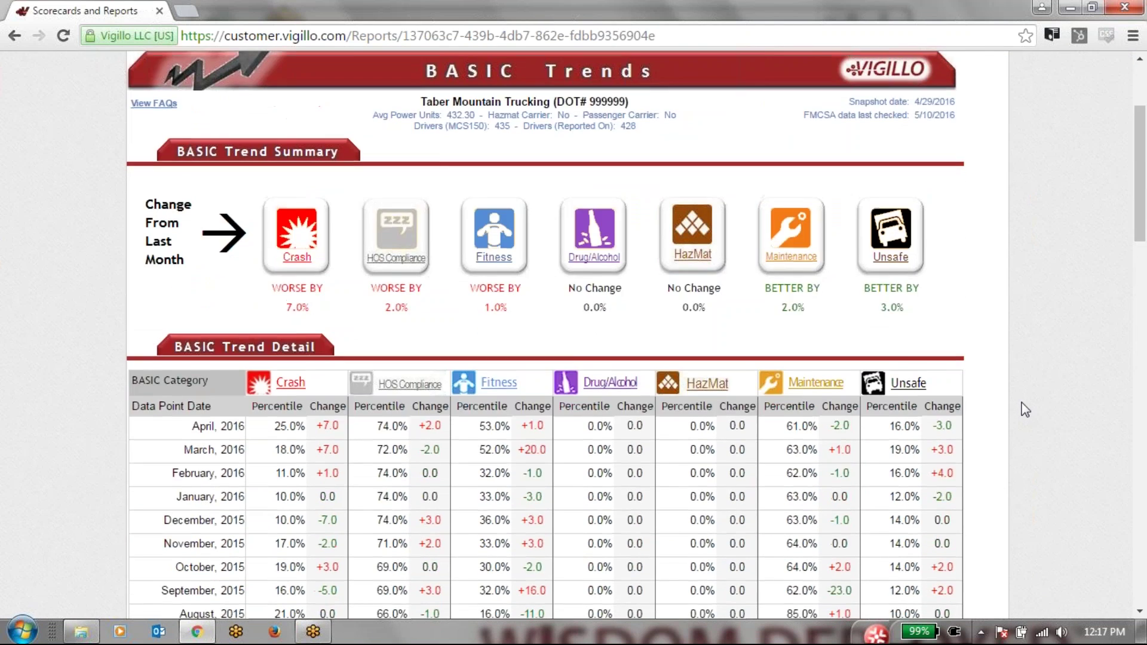
scroll(1026, 410, "up", 3)
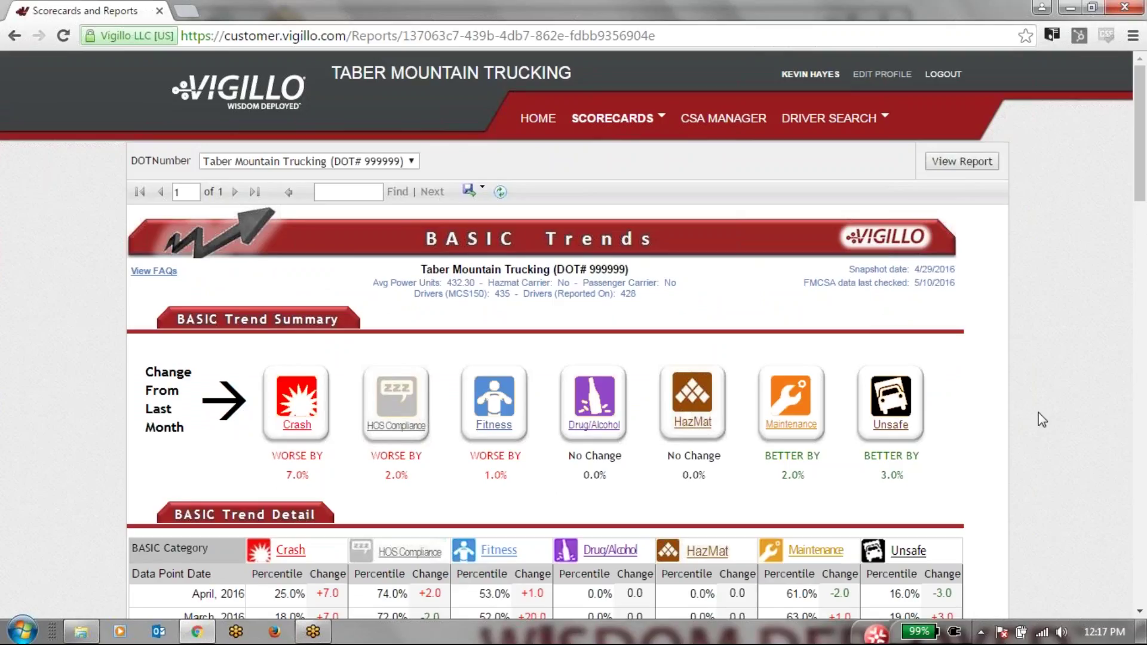
Open the Unsafe Driving BASIC trend and review its percentile, measure, inspection and violation charts and monthly table
left_click(890, 407)
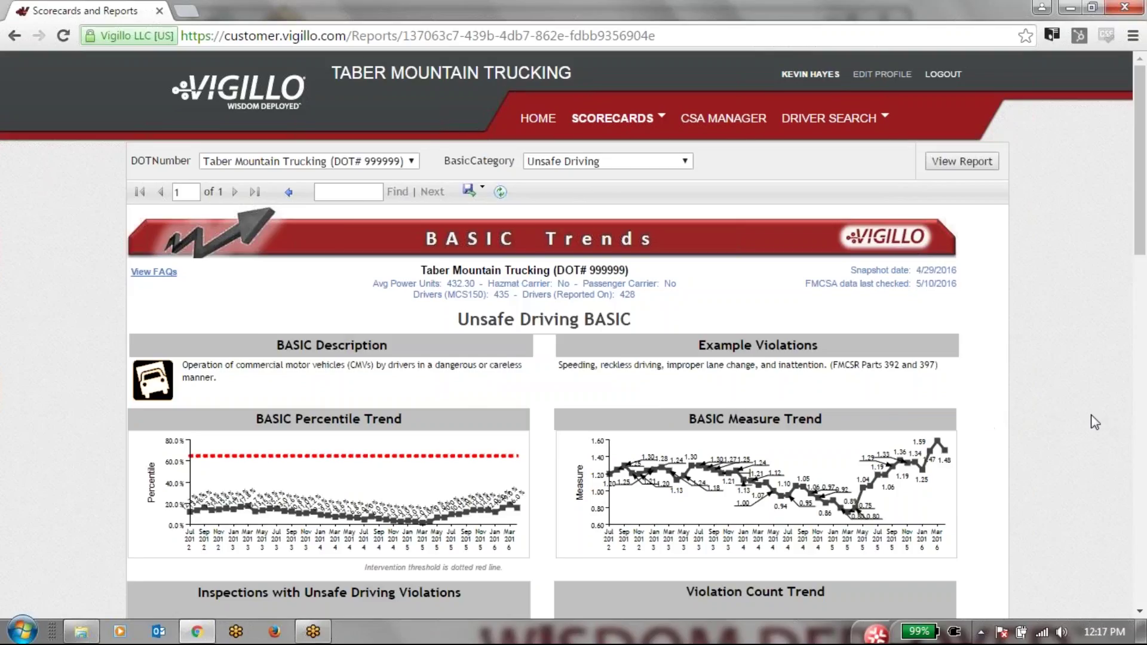
scroll(1095, 422, "down", 4)
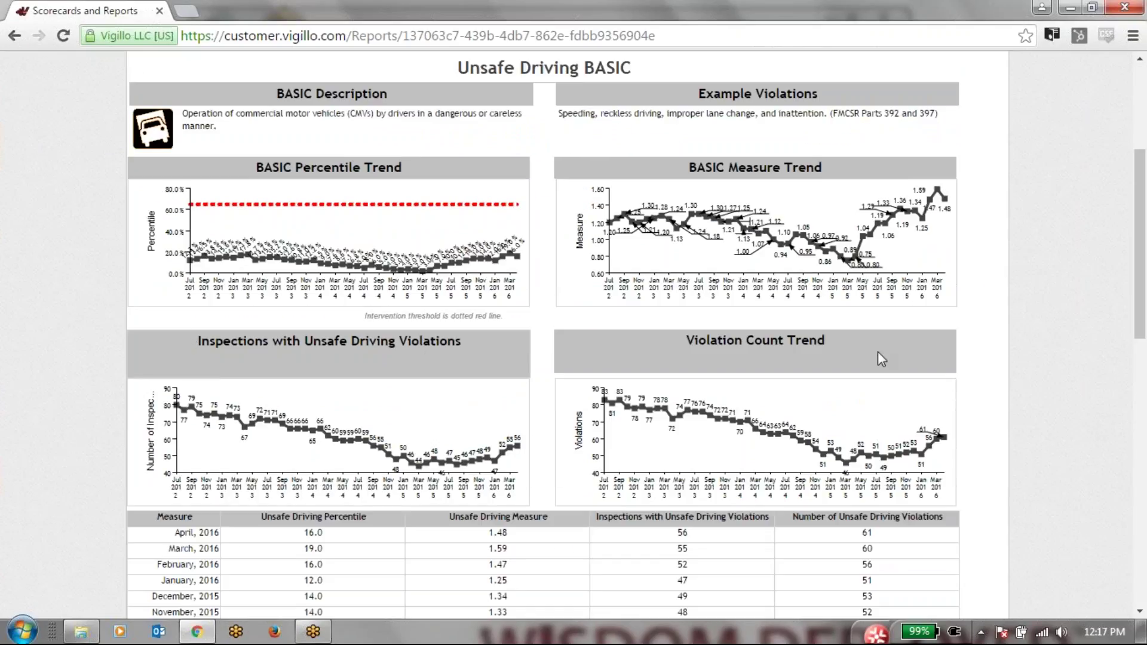
scroll(1057, 355, "down", 8)
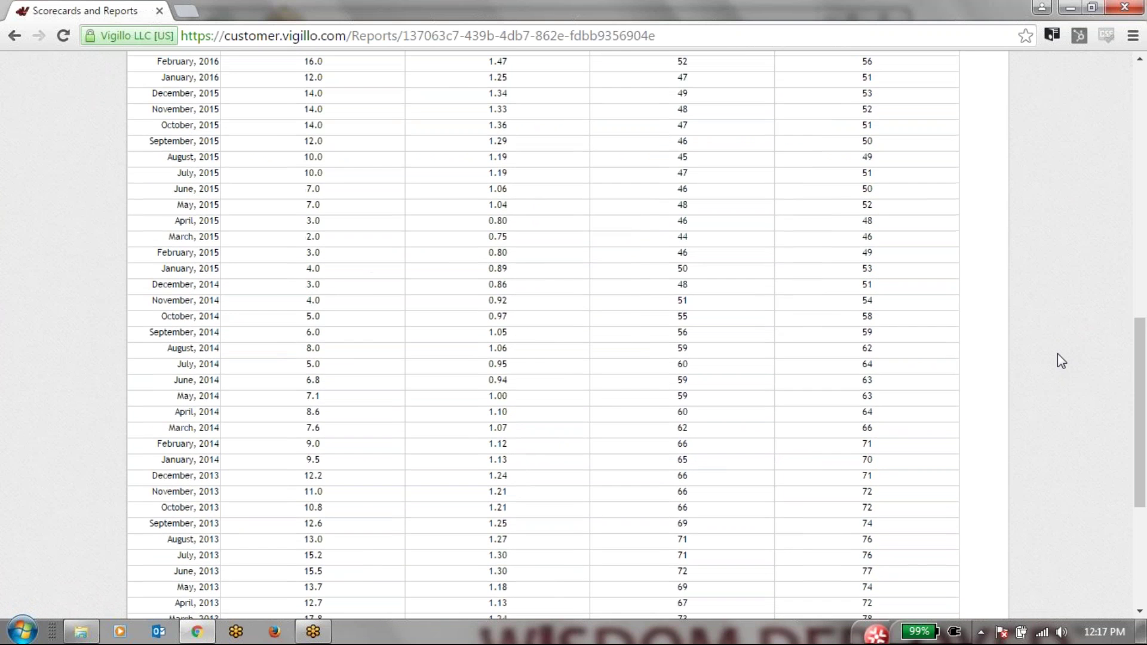
scroll(1057, 355, "up", 9)
scroll(1058, 354, "up", 3)
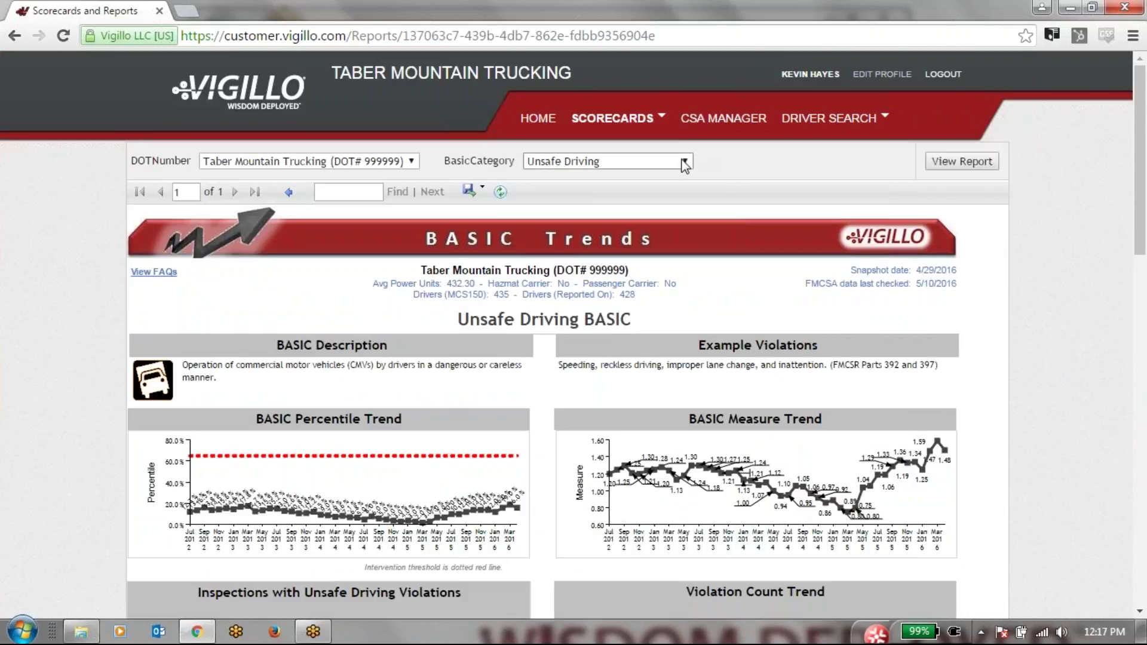
Open the Daily Updates report and set its End Date to 4/1/2016
mouse_move(634, 133)
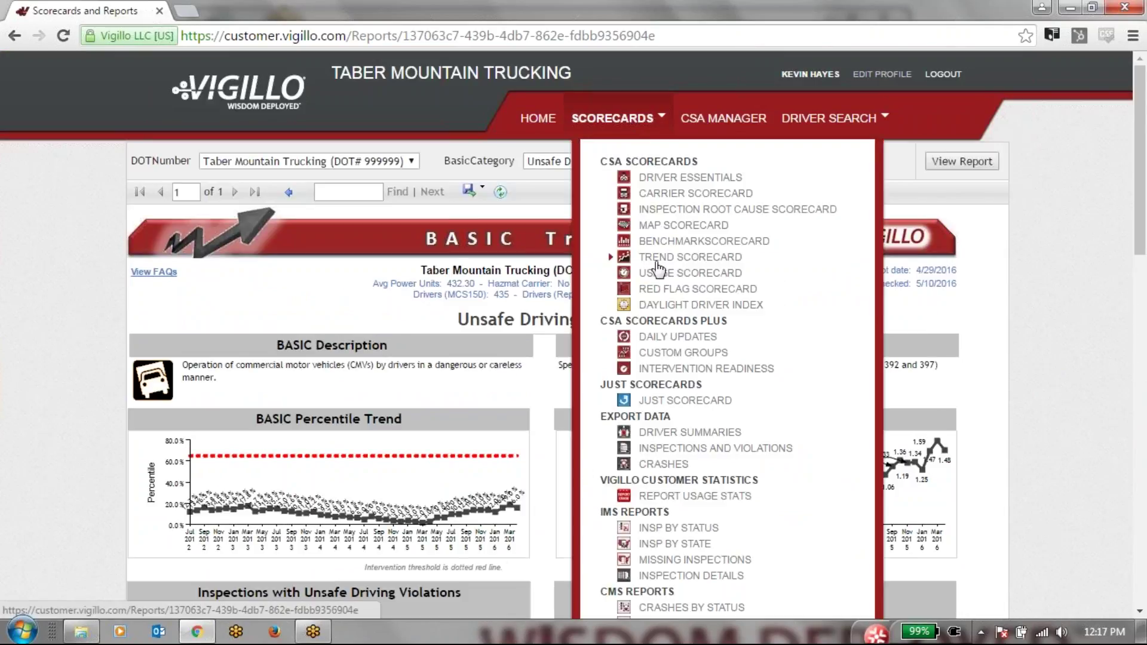
left_click(656, 341)
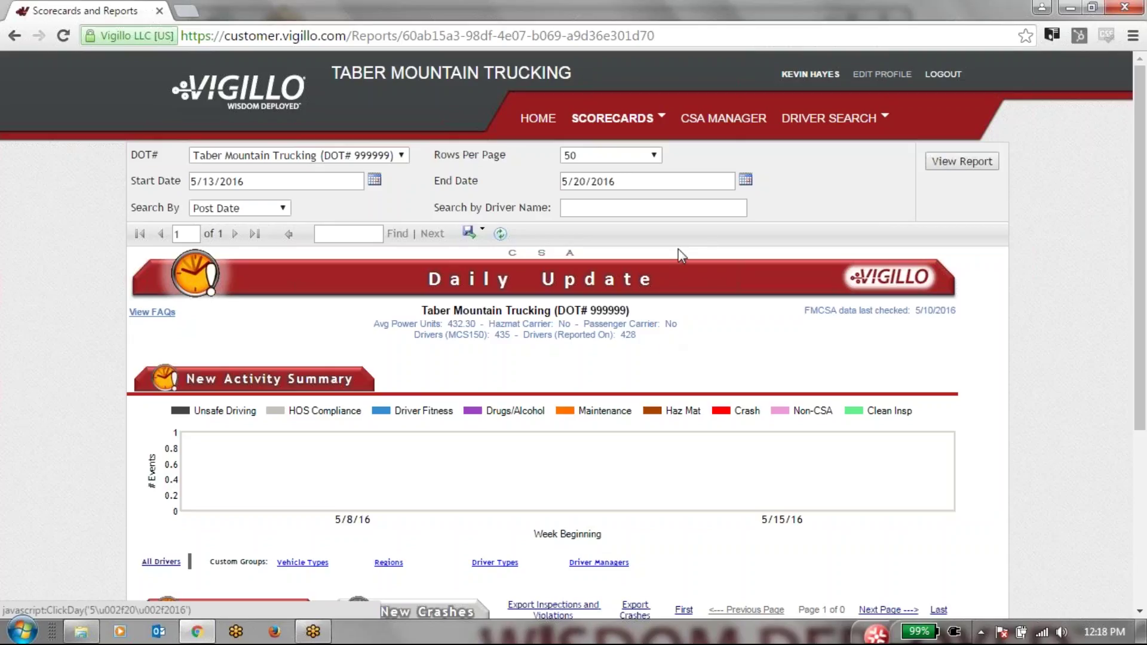
left_click(745, 180)
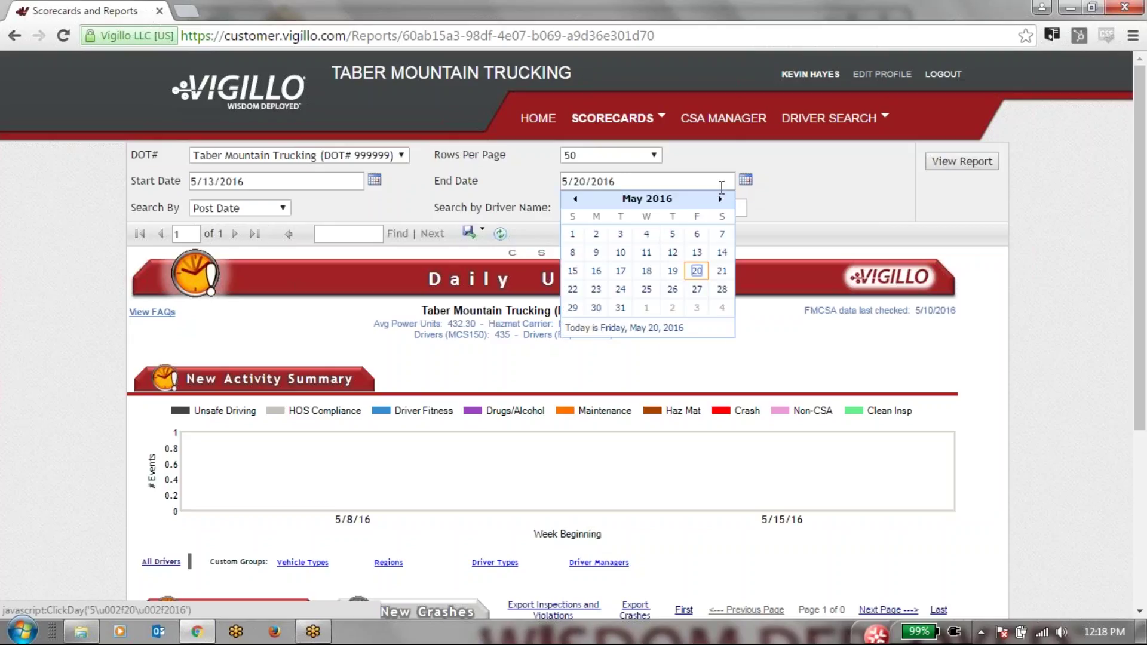
left_click(574, 199)
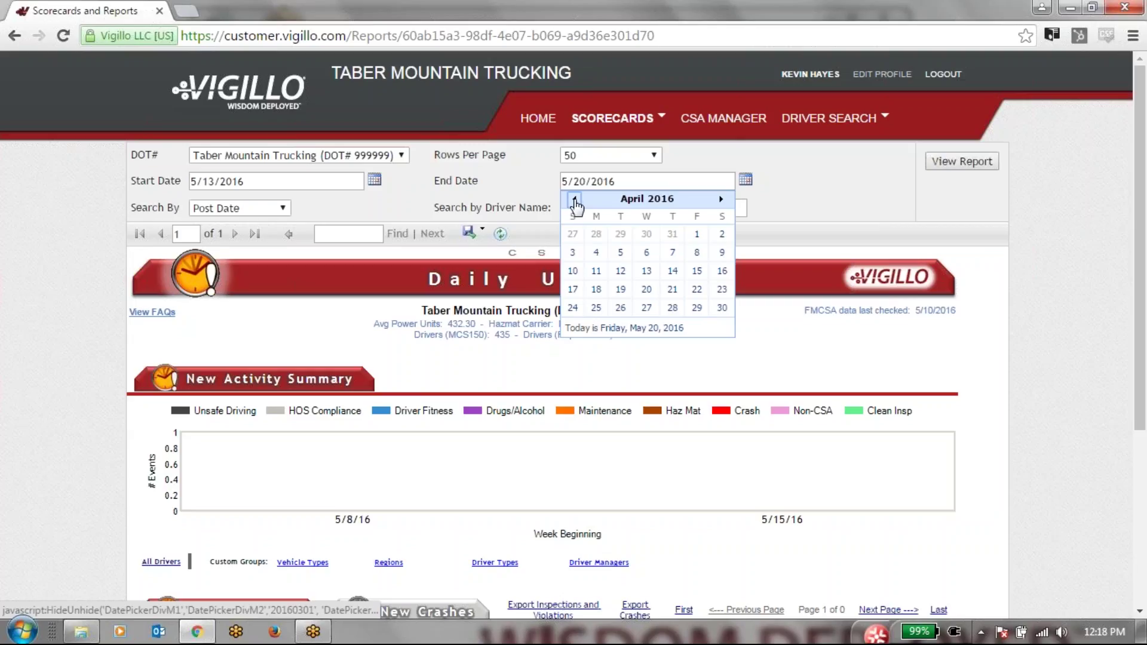
left_click(697, 234)
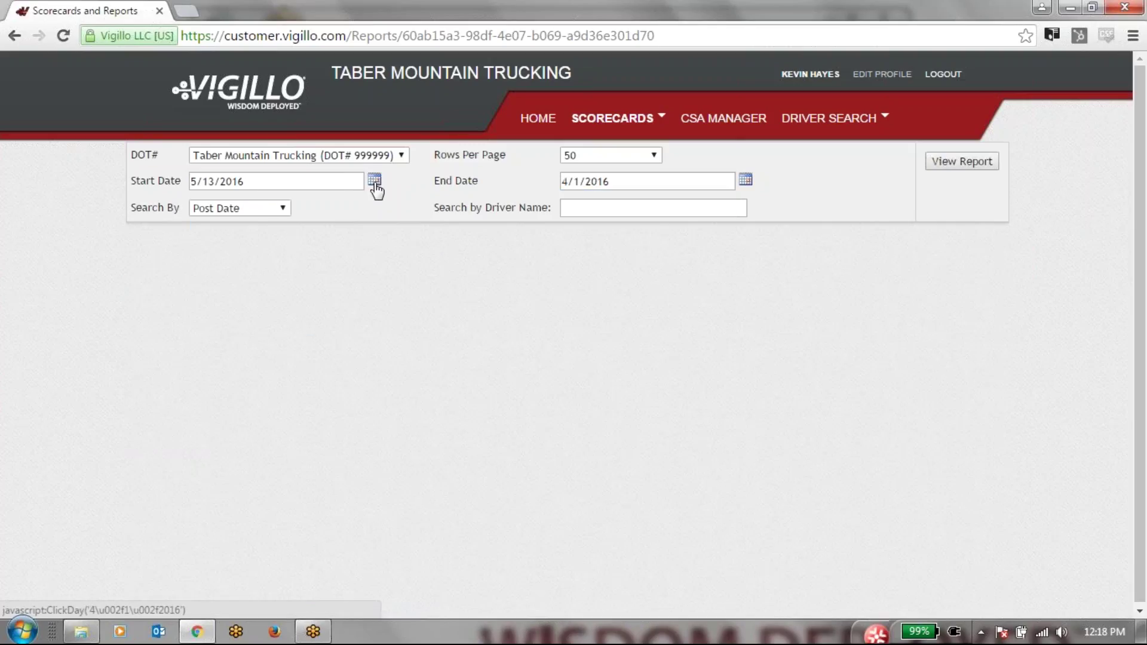
Set the Daily Updates Start Date to 3/1/2016 and generate the report
left_click(374, 181)
left_click(204, 199)
left_click(204, 199)
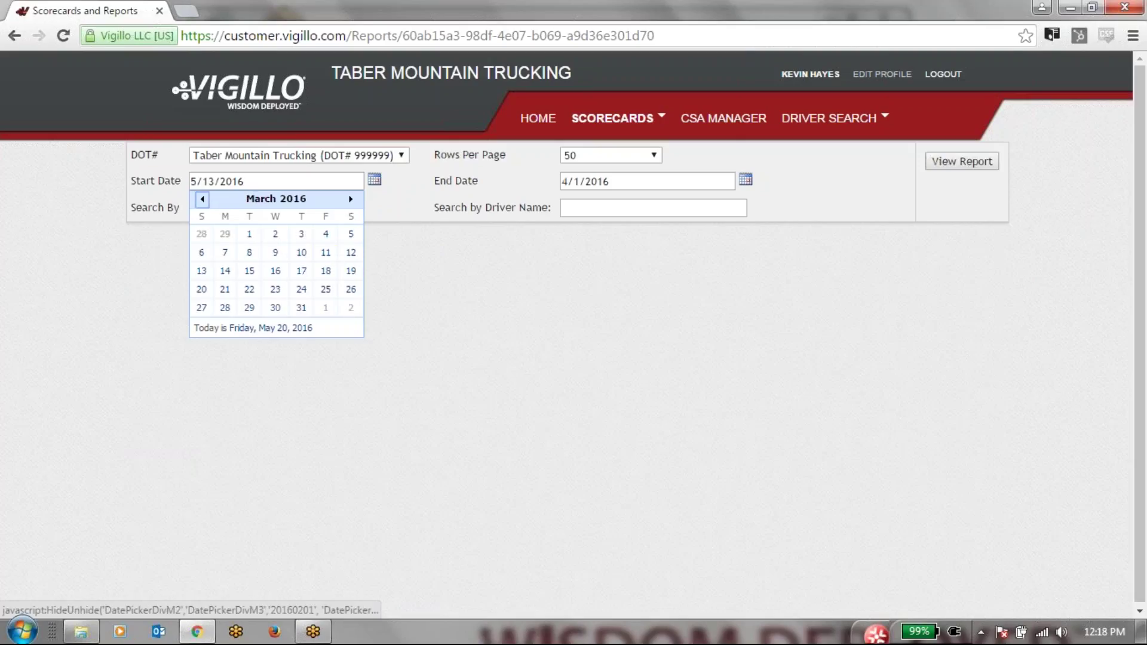
left_click(252, 234)
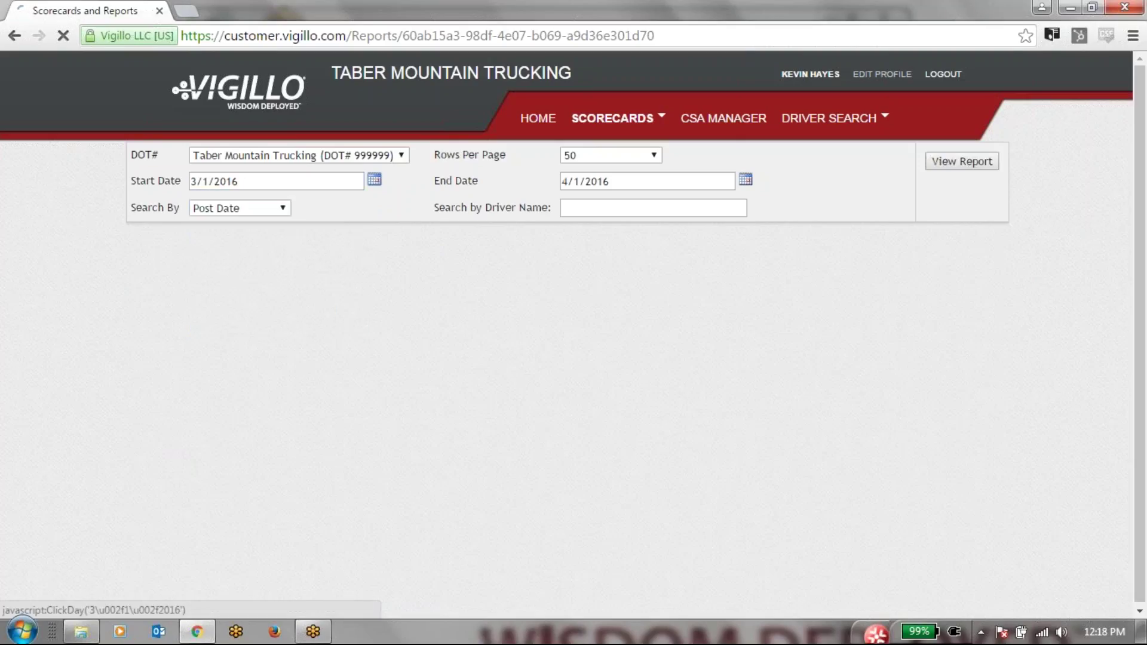
left_click(947, 166)
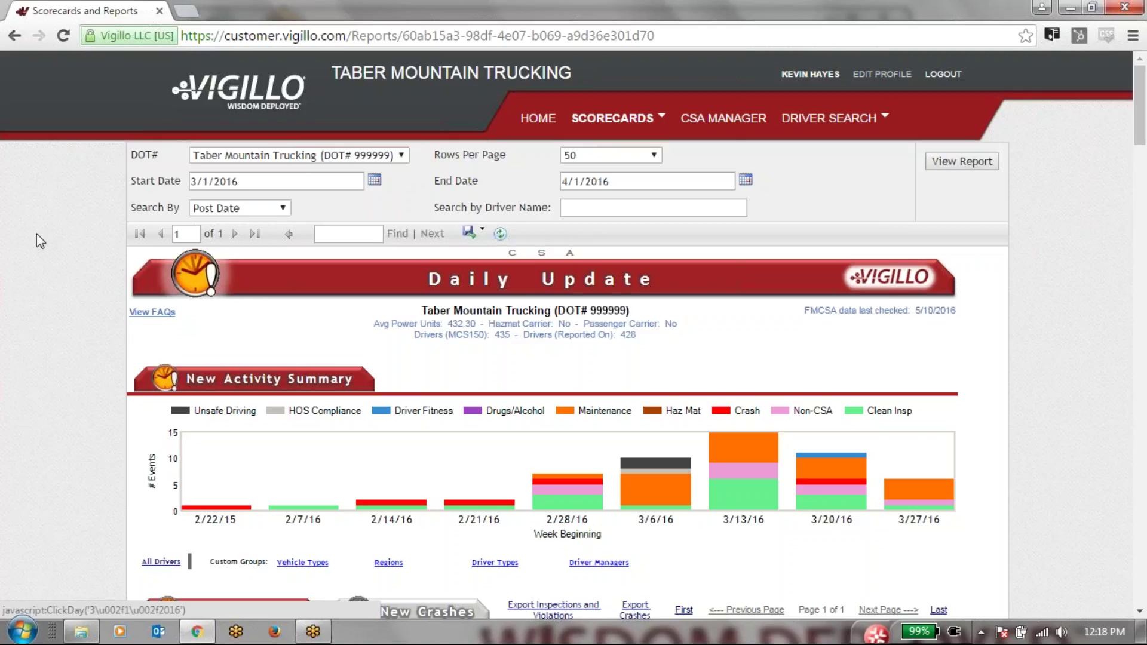
Review the Daily Update's New Activity Summary chart and the new inspections and violations listed by post date
scroll(37, 234, "down", 2)
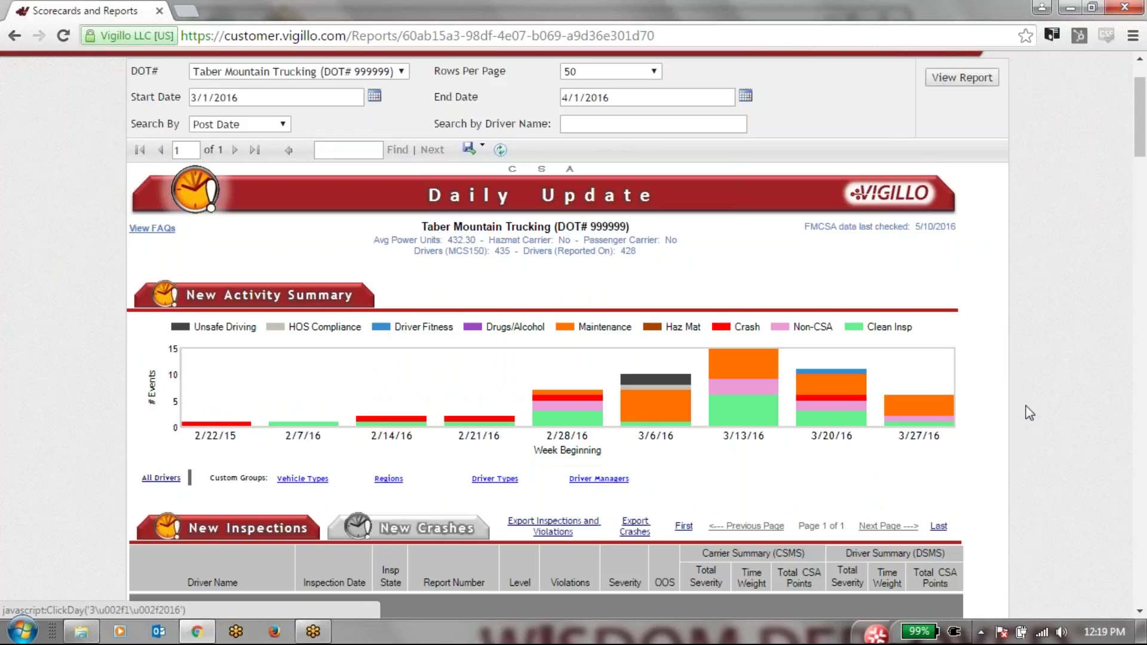
scroll(1029, 413, "down", 3)
scroll(1030, 412, "down", 4)
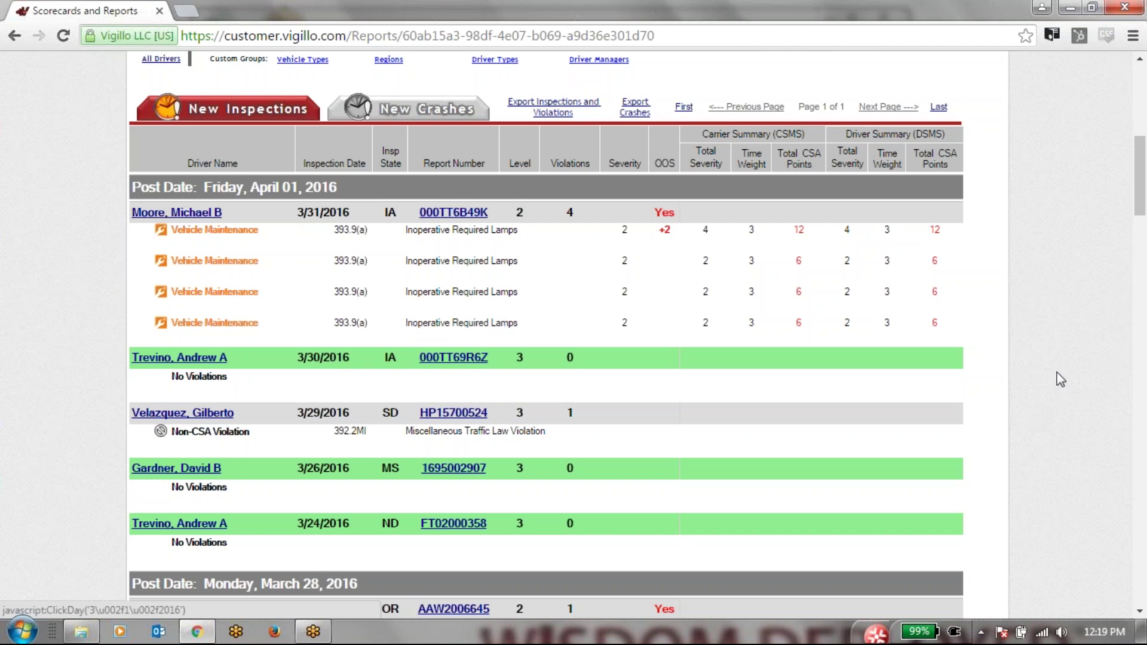
scroll(1043, 379, "down", 20)
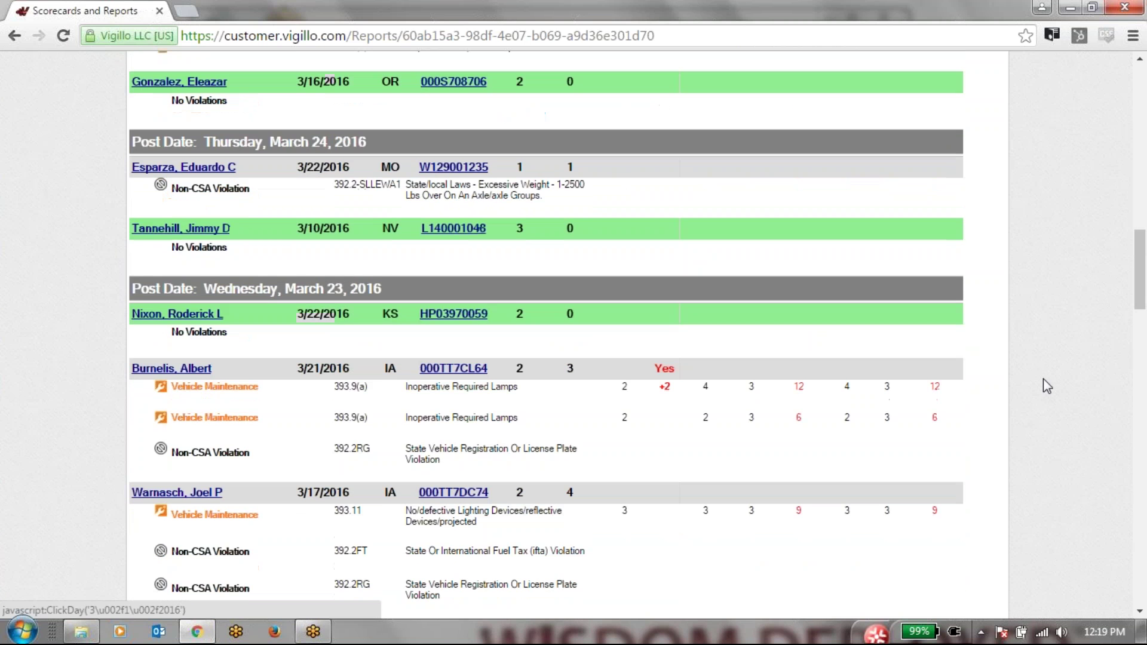
scroll(1043, 379, "down", 20)
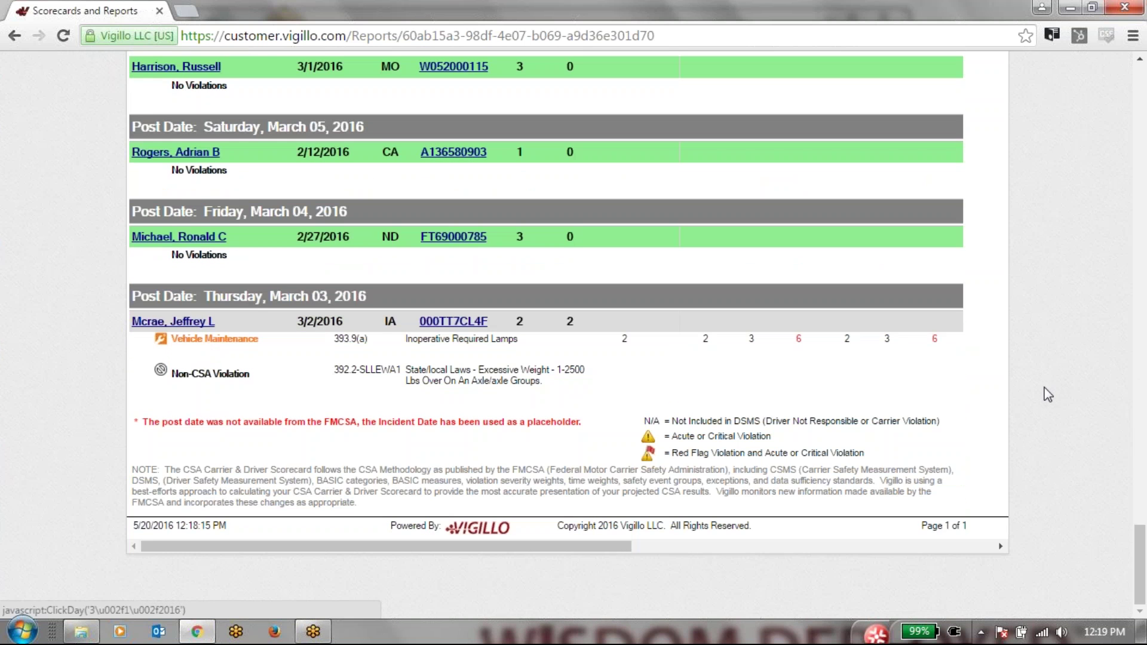
left_click_drag(1141, 583, 1141, 308)
scroll(934, 225, "up", 15)
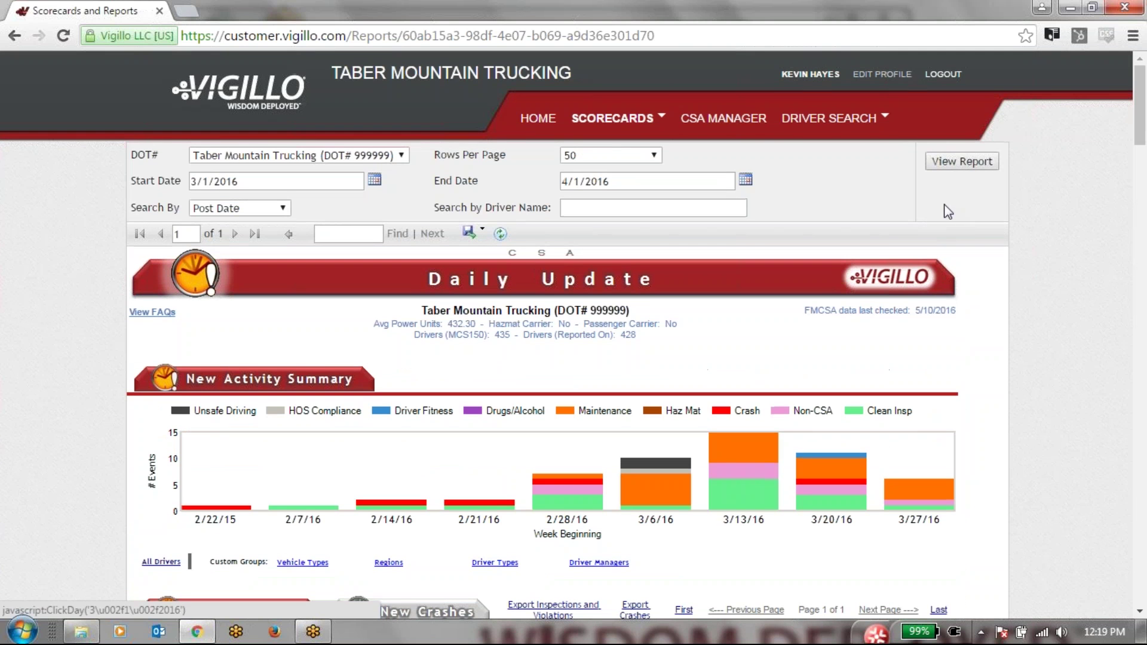
Open the Custom Groups Scorecard and change its view to Active Drivers Only
left_click(628, 120)
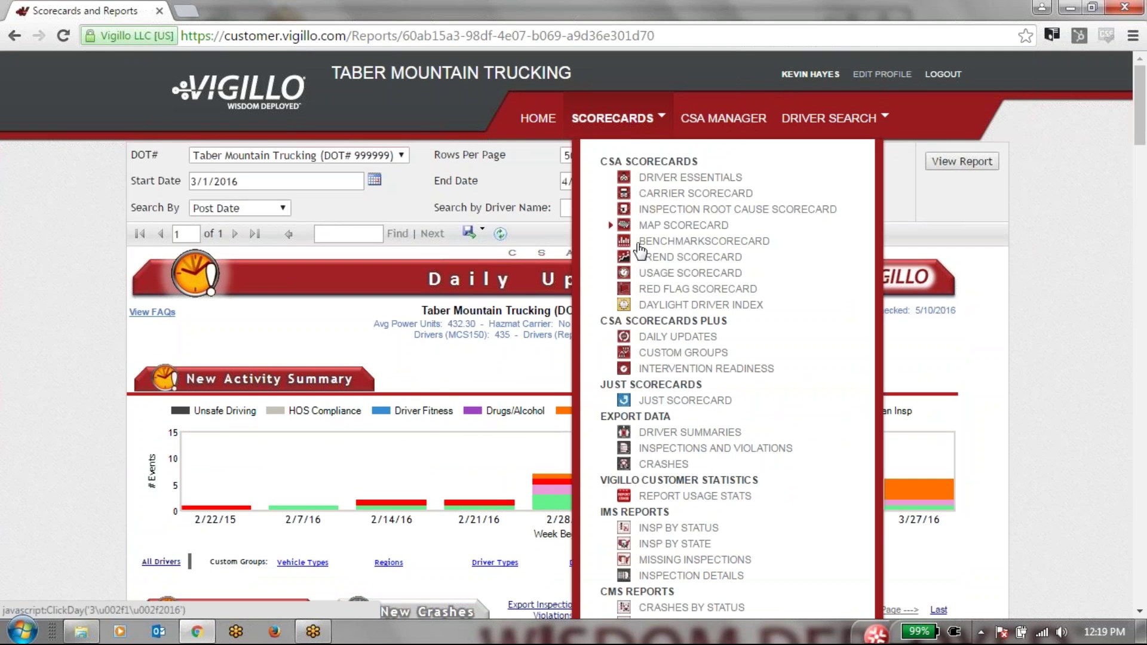
left_click(650, 353)
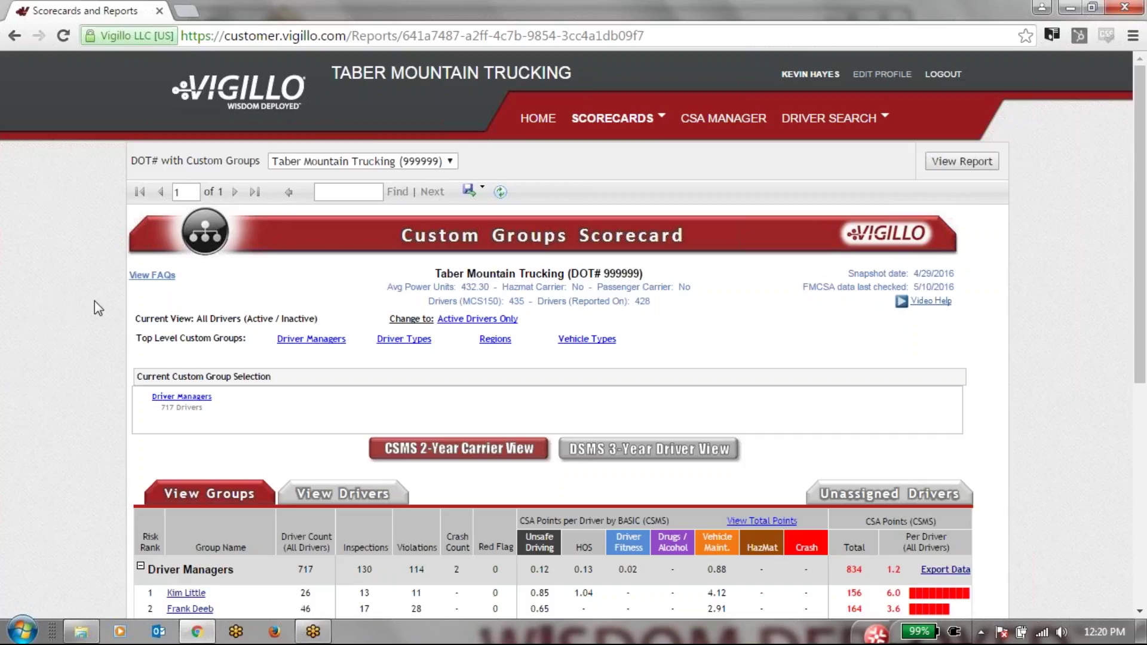
left_click(485, 319)
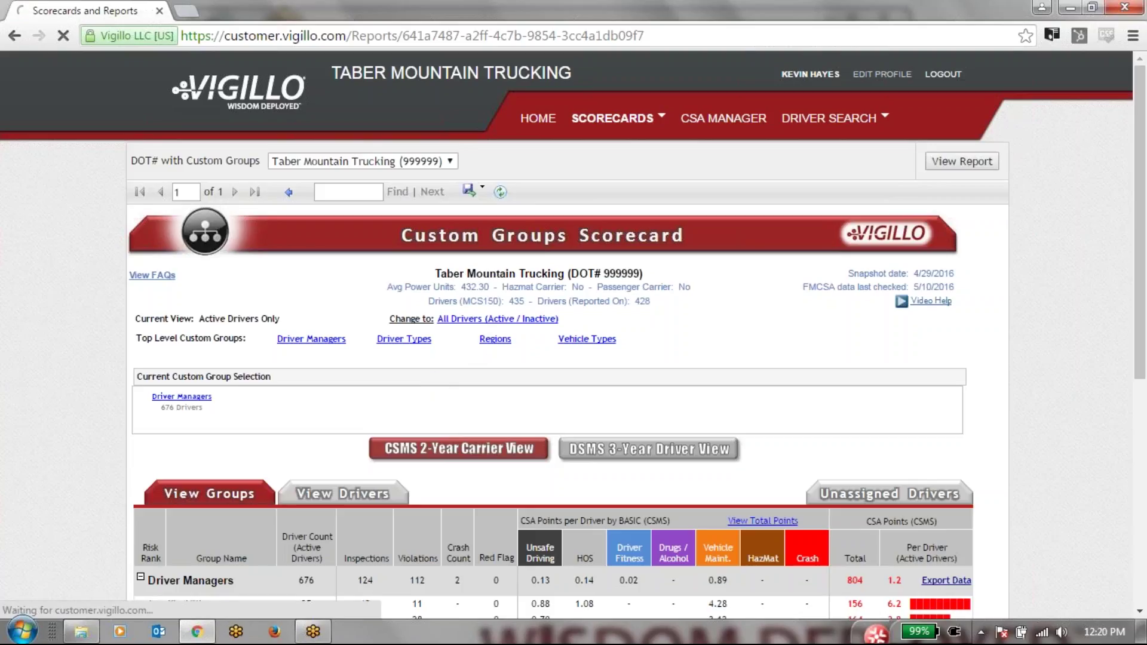
Drill down the custom groups from Regions through West to Southwest and compare the terminals' CSA points by BASIC
left_click(491, 339)
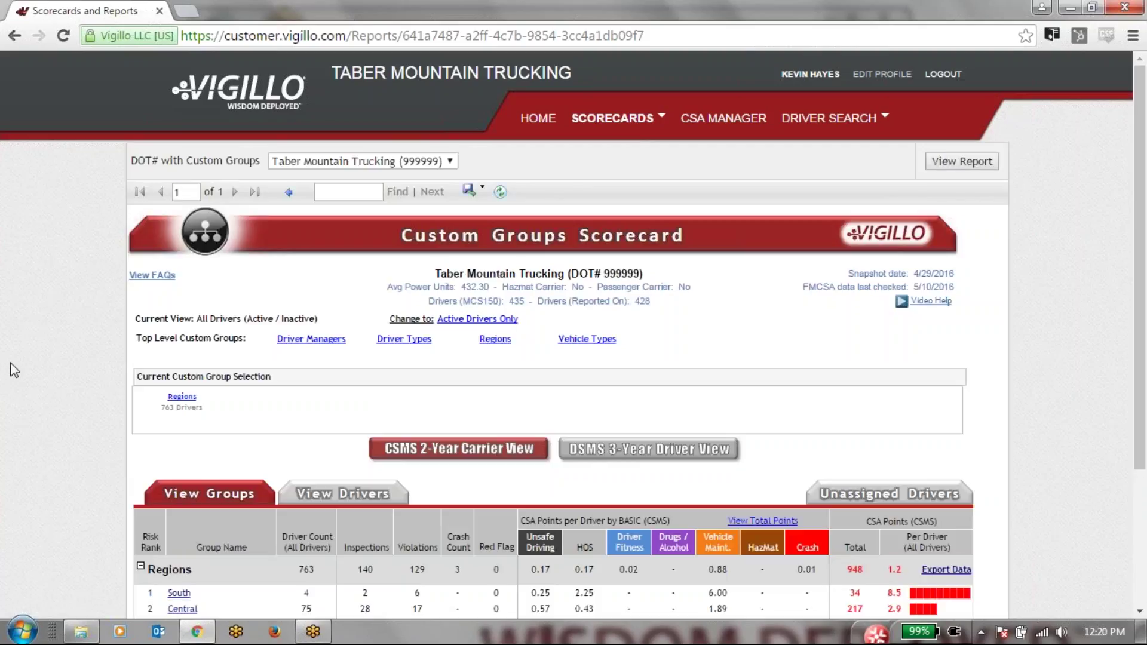
scroll(12, 360, "down", 1)
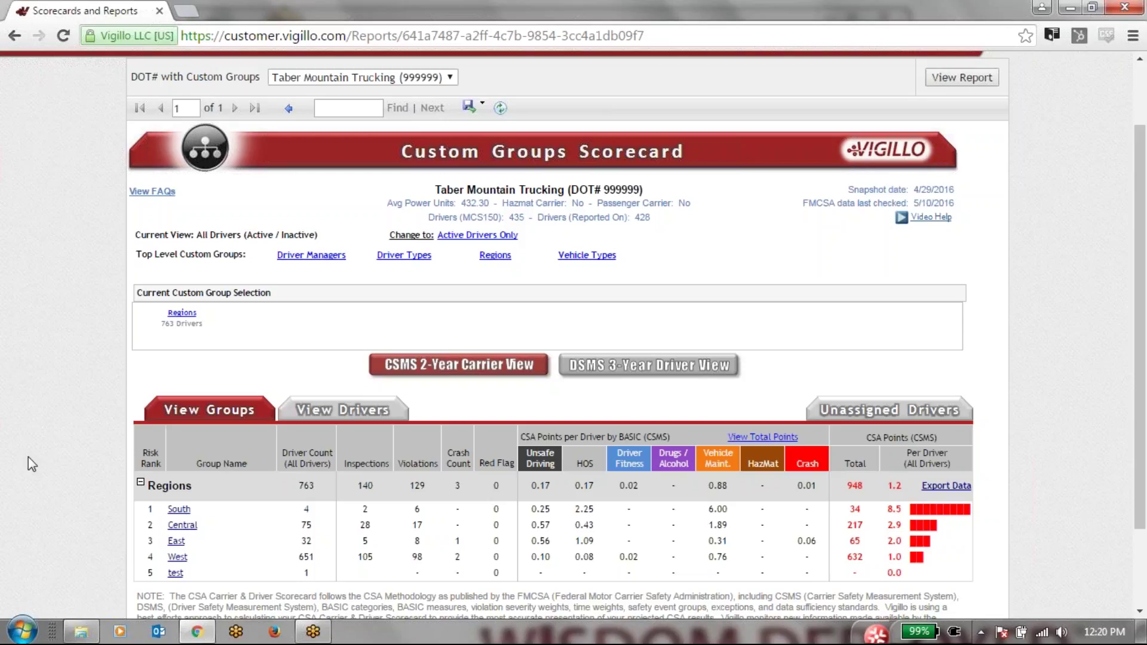
left_click(179, 559)
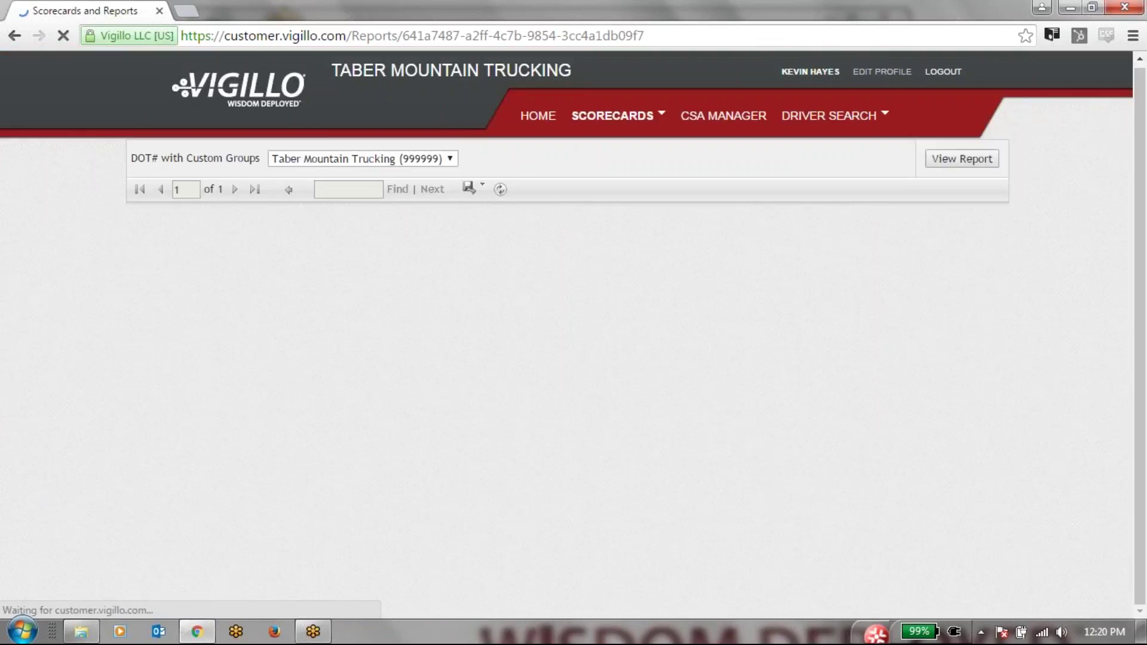
scroll(52, 481, "down", 2)
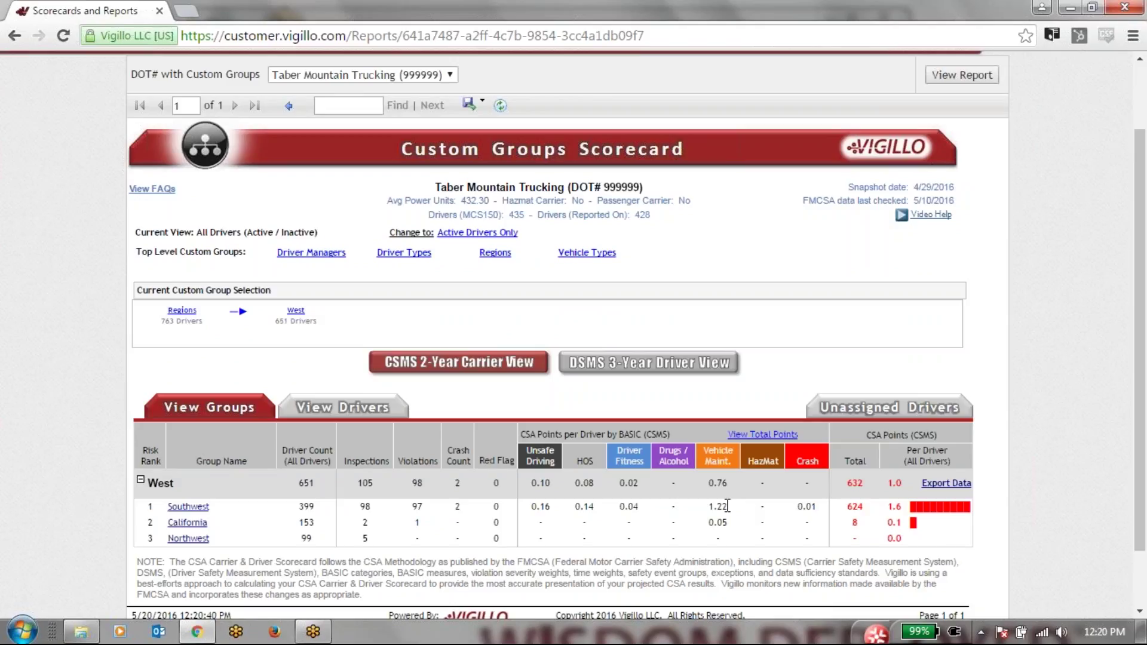
left_click_drag(728, 506, 708, 507)
left_click(187, 507)
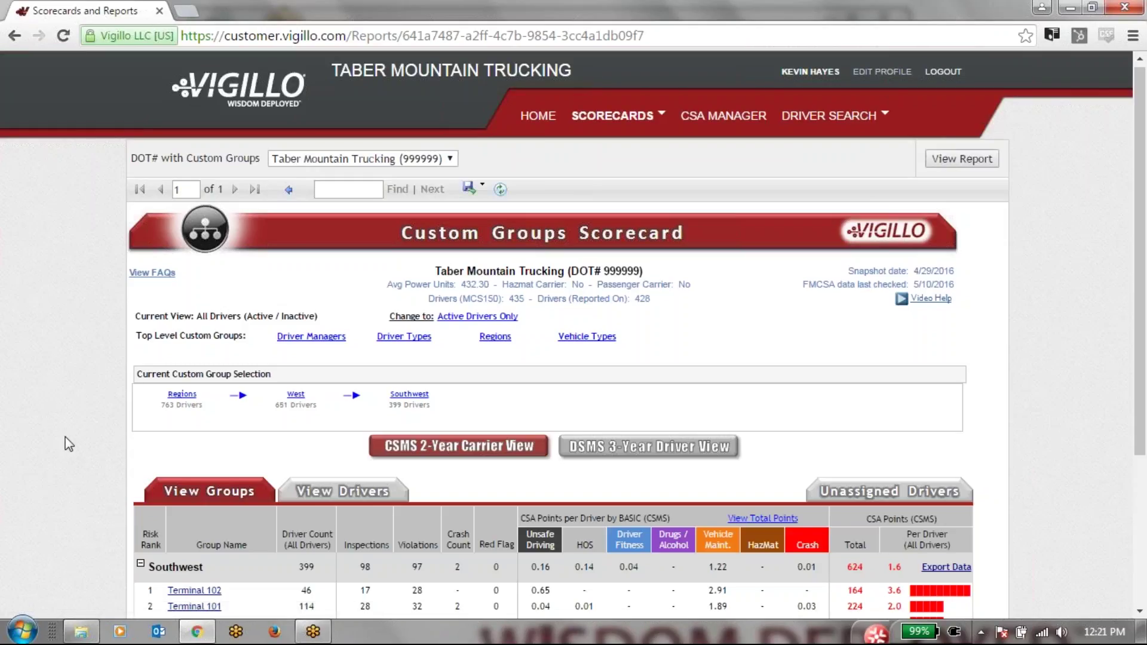
scroll(68, 443, "down", 2)
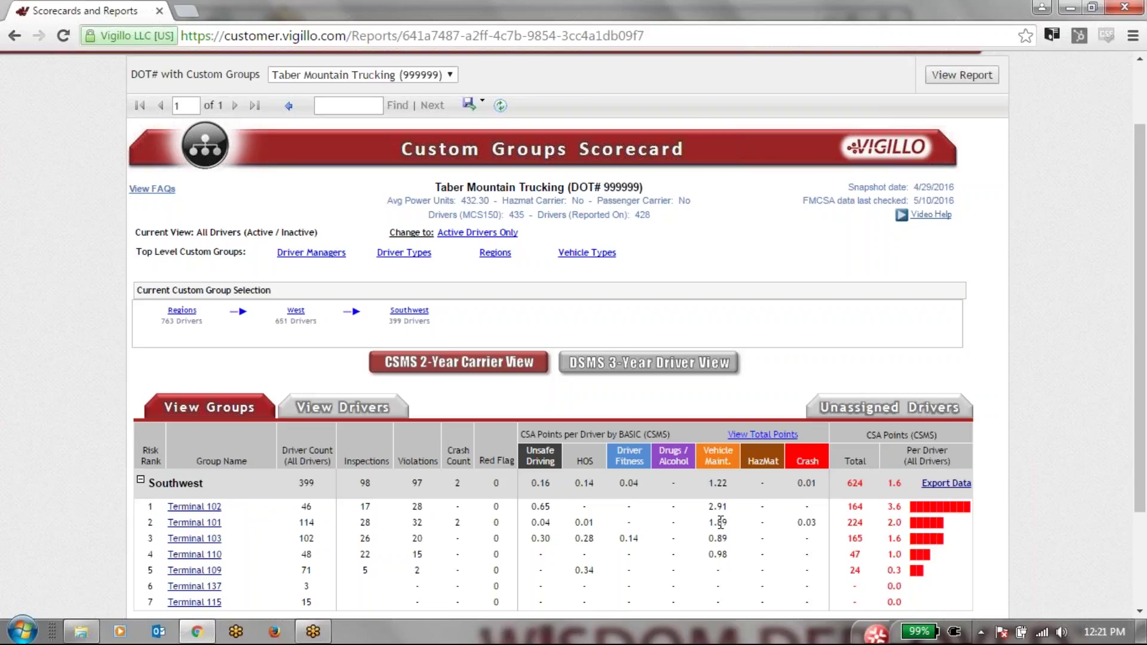
scroll(721, 523, "up", 3)
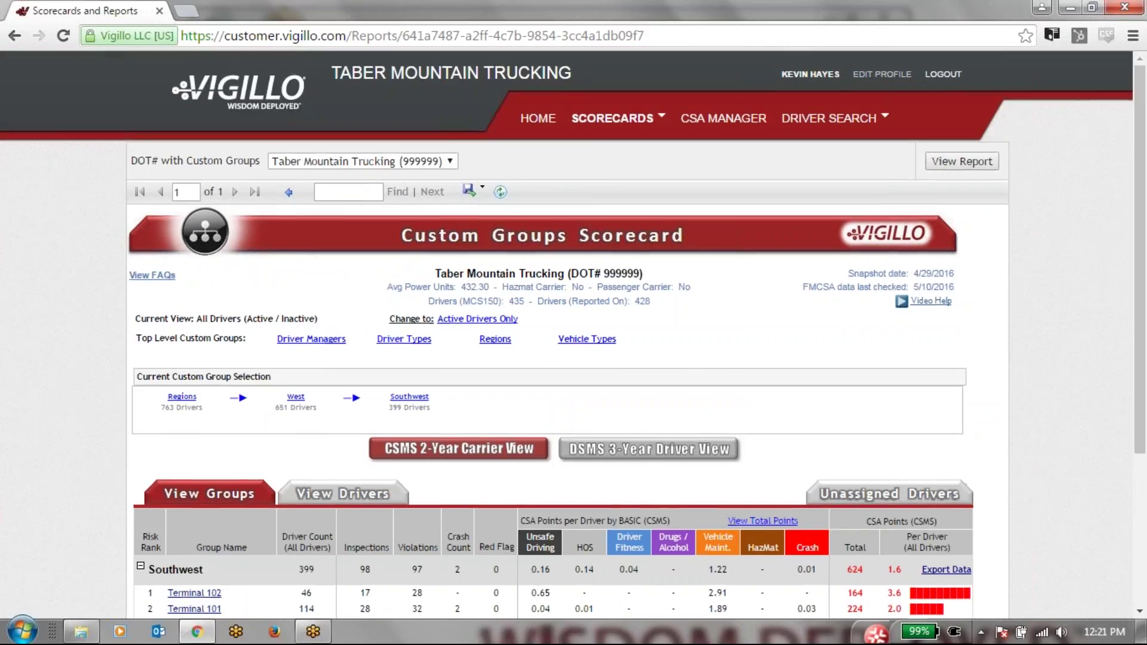
Open CSA Manager's Inspection Management System to compare FMCSA inspections with company inspections
left_click(719, 120)
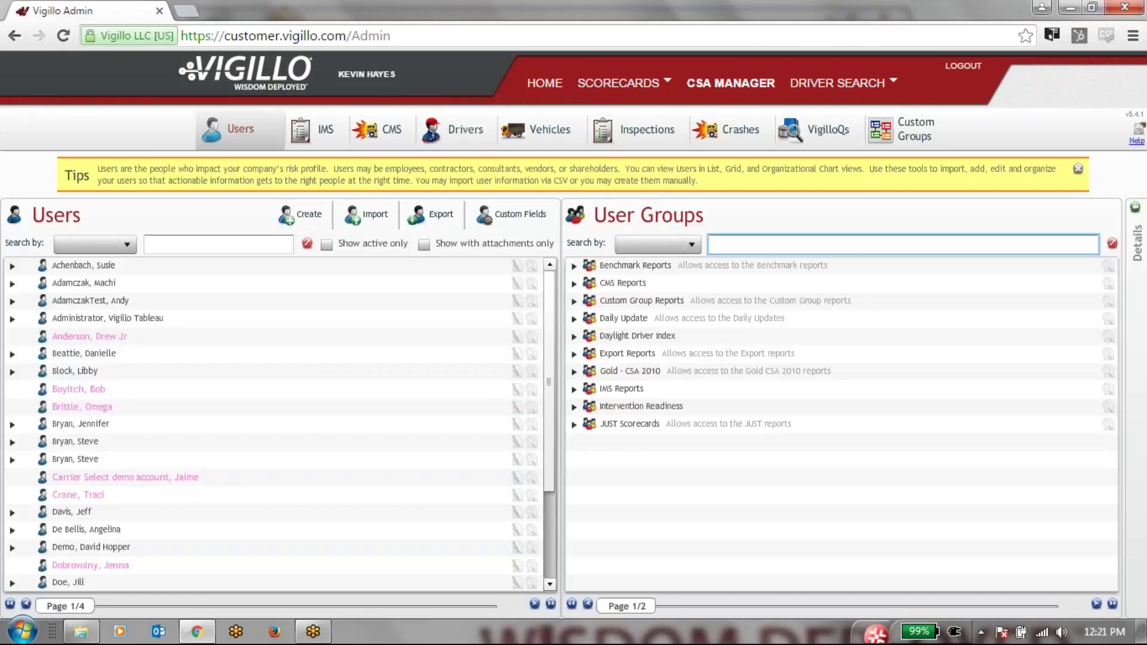
left_click(311, 130)
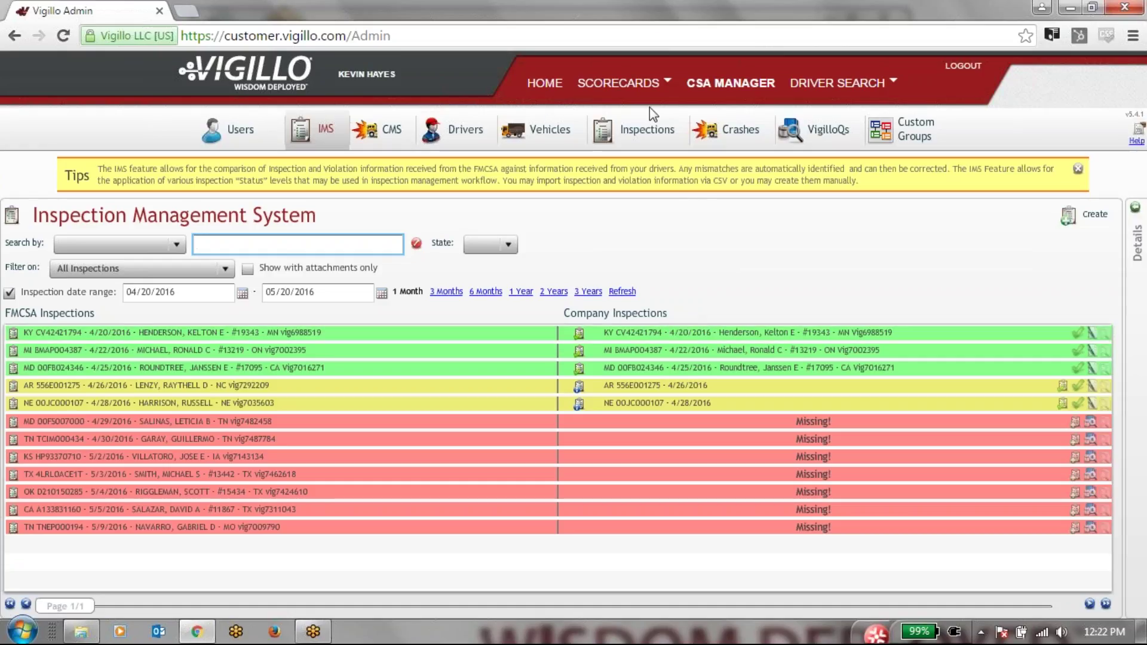
Open the Crash Management System and widen the crash date range to 3 Months, then 6 Months
left_click(383, 133)
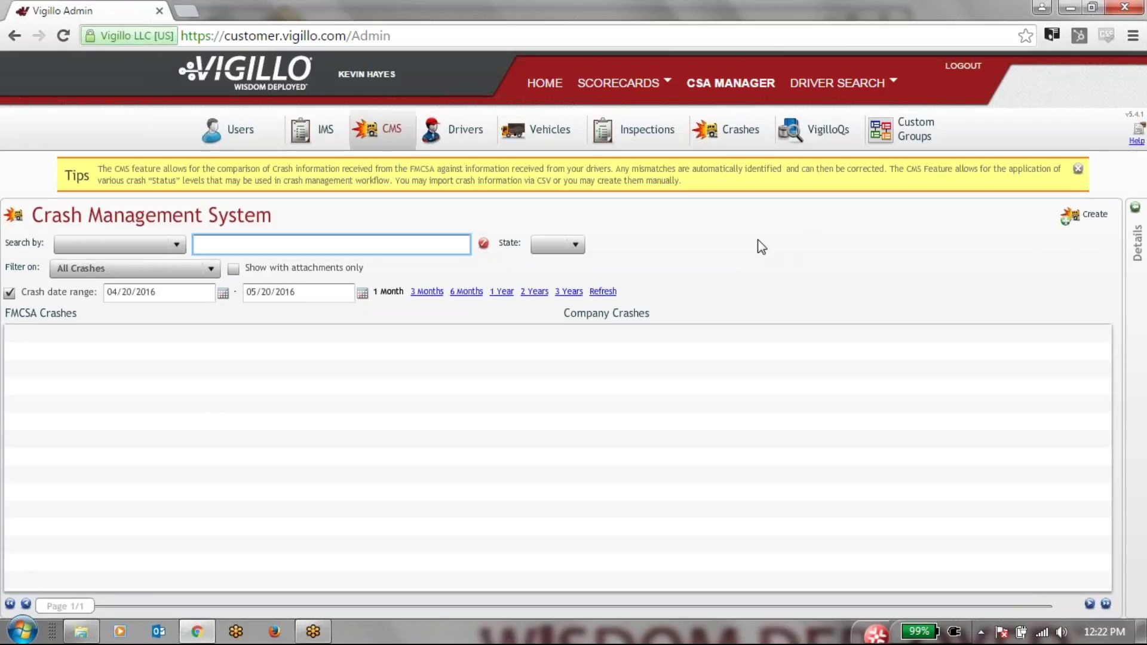
left_click(436, 292)
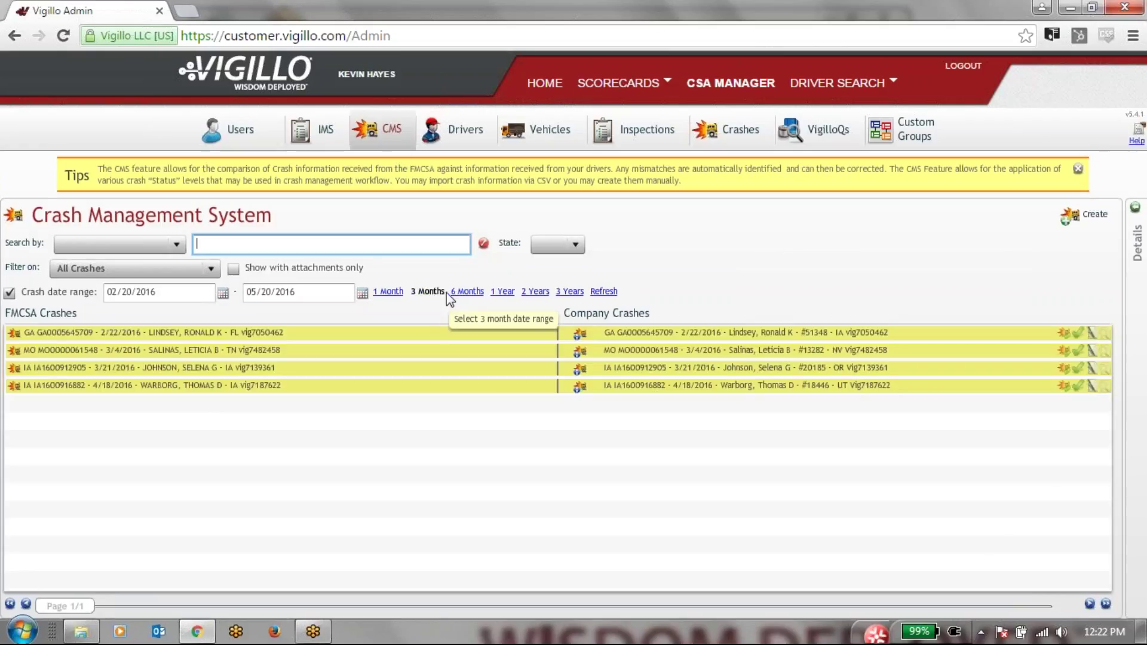
left_click(452, 291)
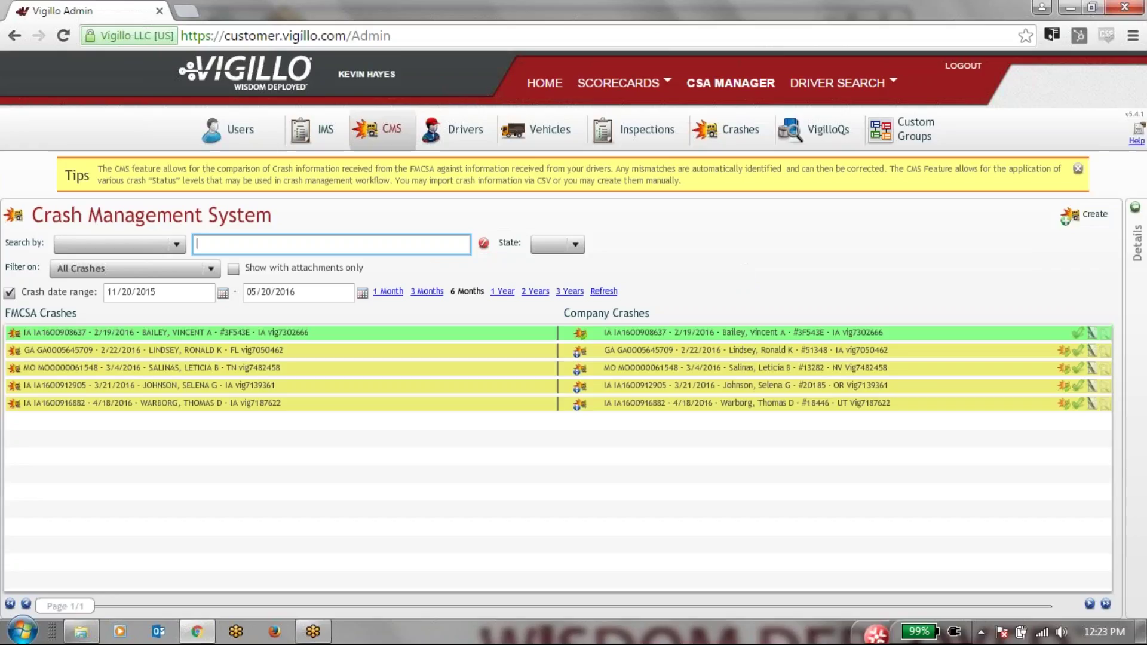
Open the Intervention Readiness report and review its summary charts and the Crashes To Review list
mouse_move(628, 101)
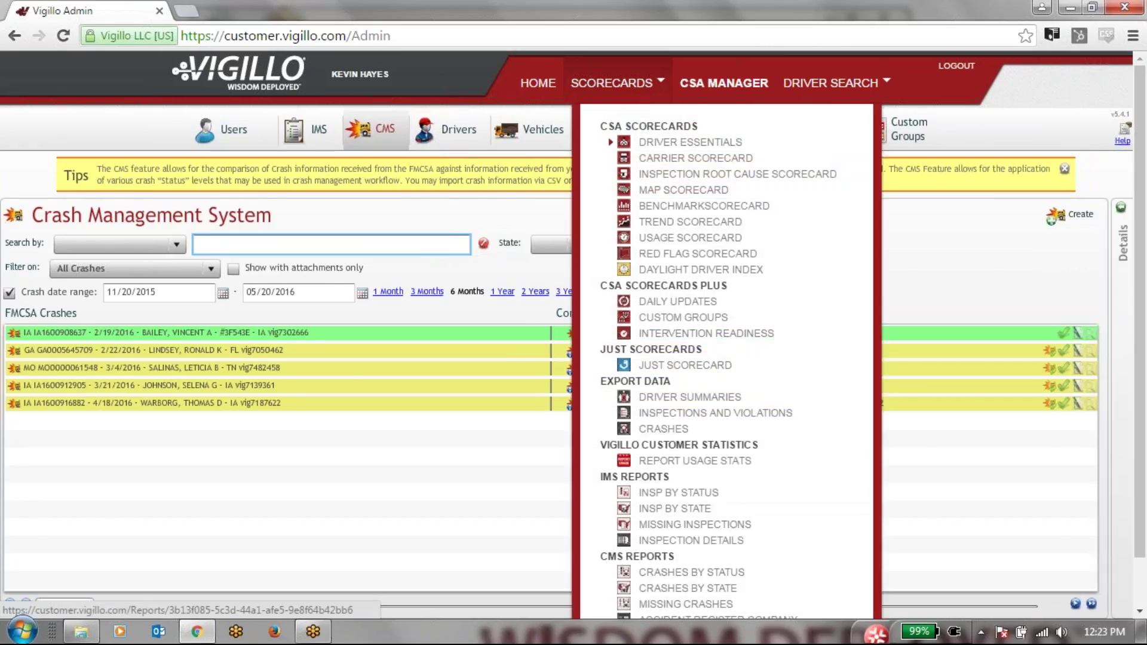
left_click(662, 337)
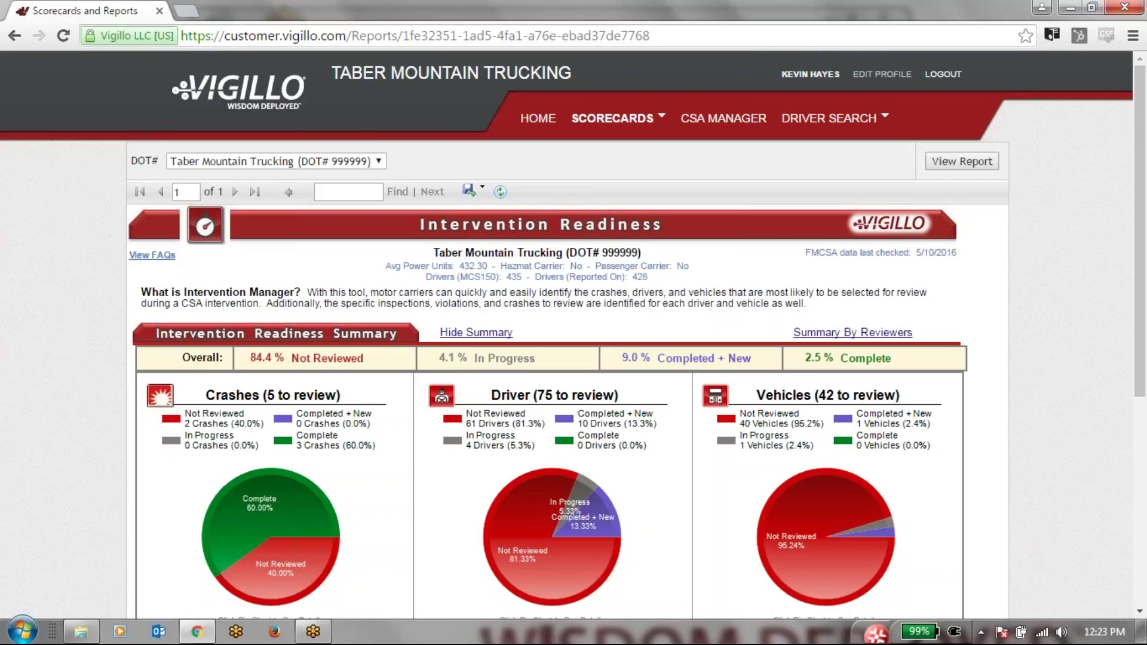
scroll(8, 383, "down", 3)
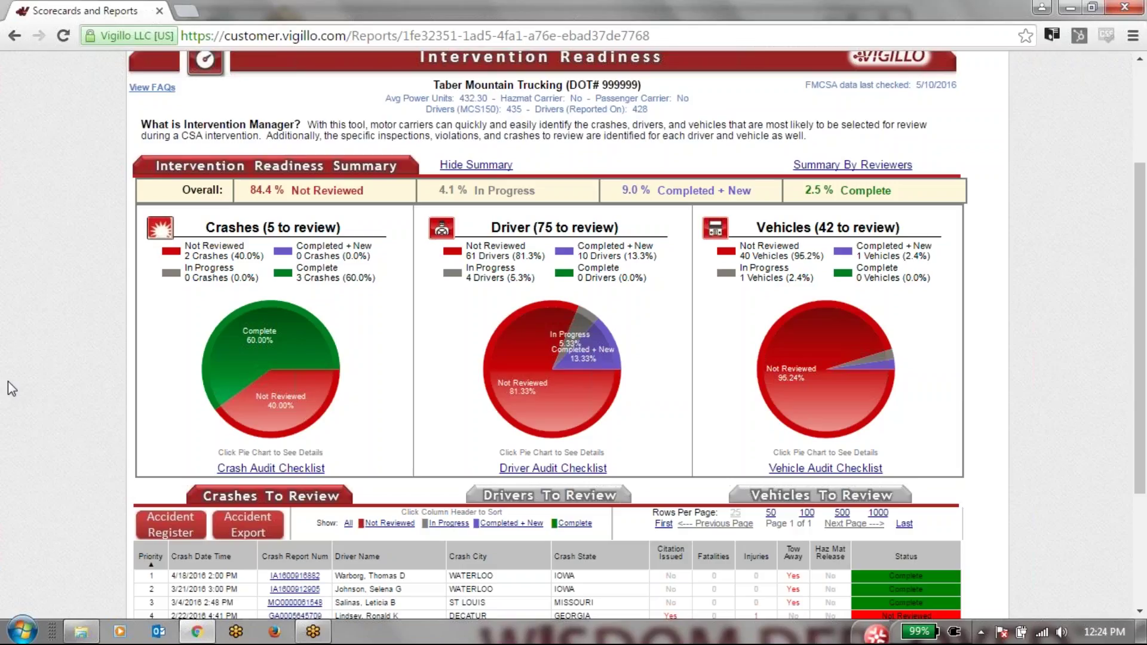
scroll(8, 382, "down", 2)
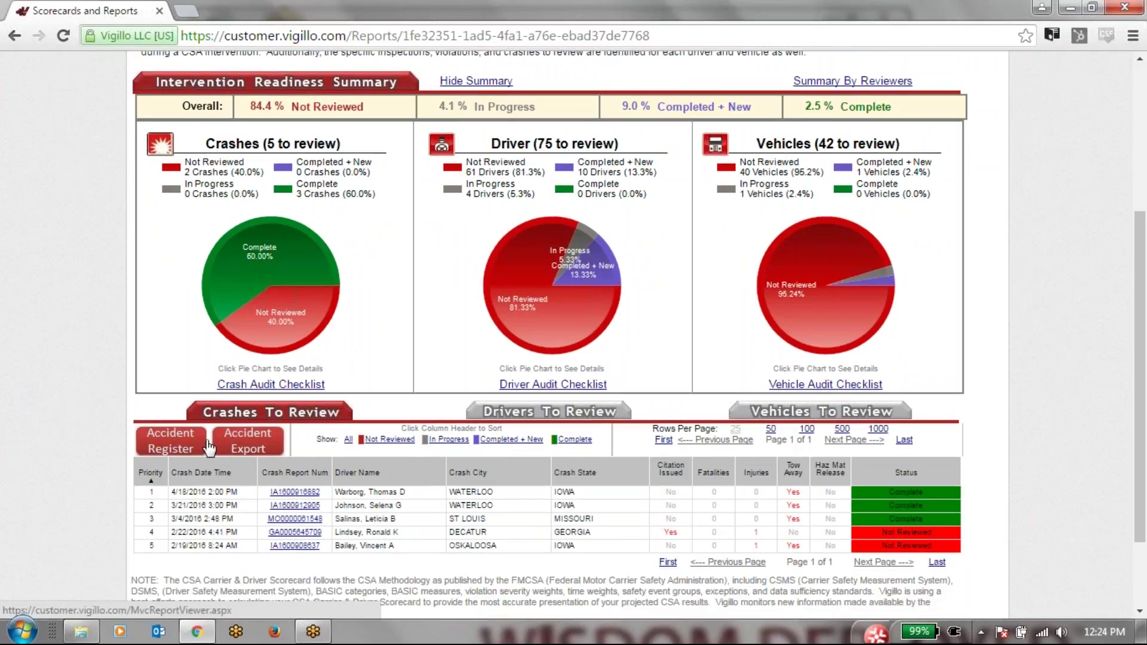
Open the review of the 2/22/2016 crash in Decatur, Georgia and read the linked Crash Audit Review Checklist
left_click(295, 532)
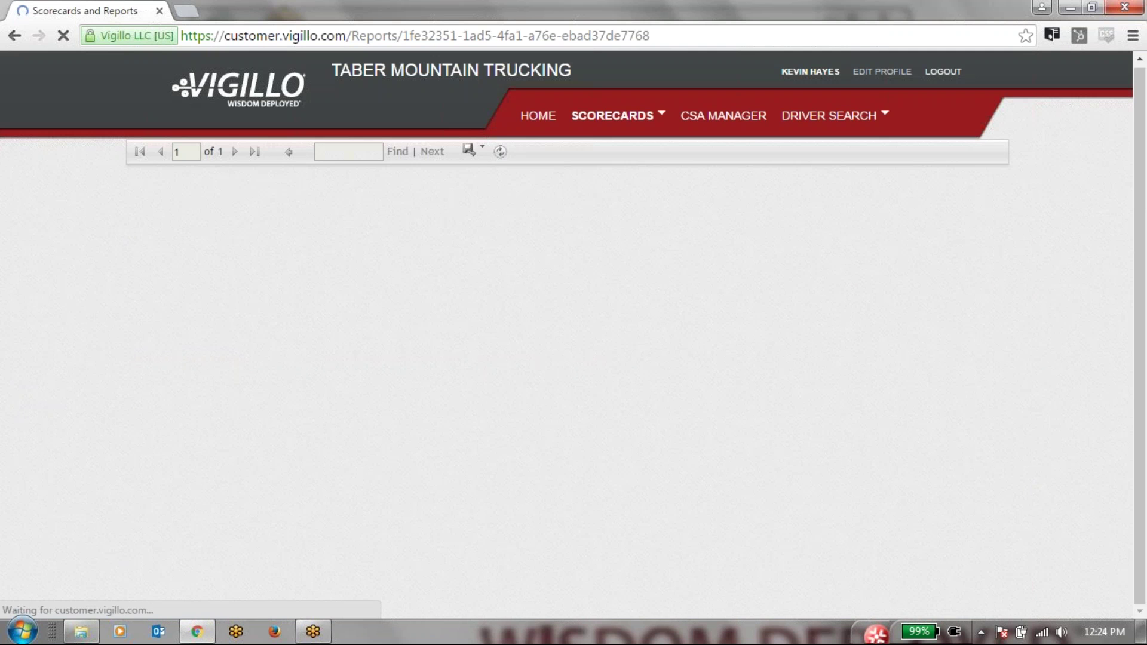
scroll(756, 352, "down", 3)
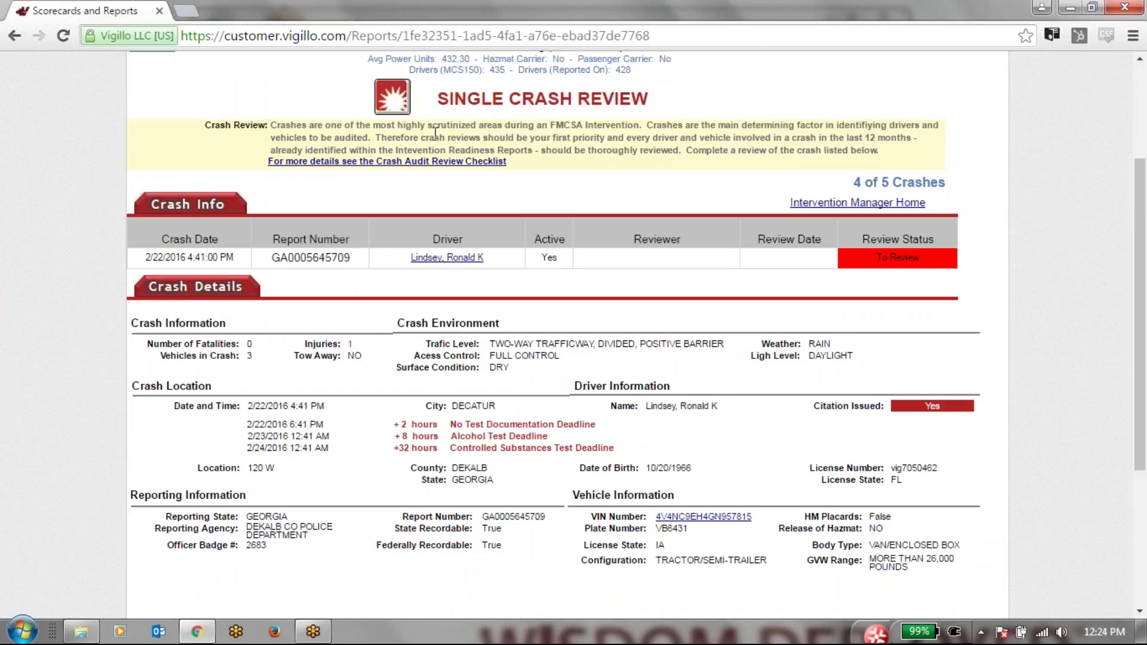
left_click(418, 162)
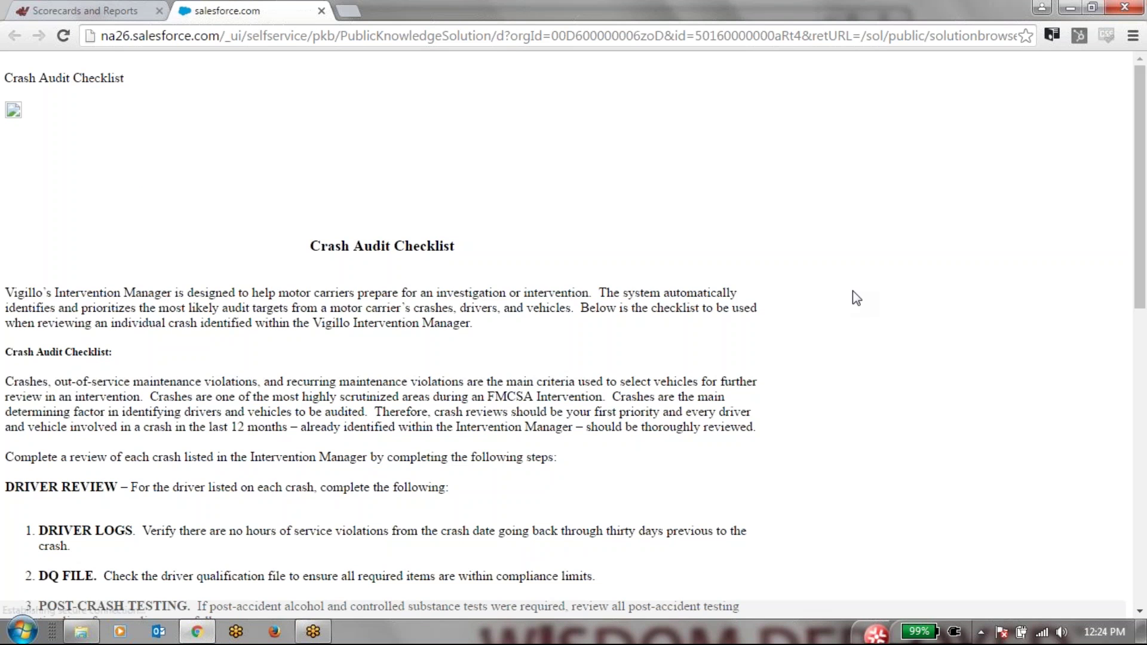
scroll(892, 291, "down", 4)
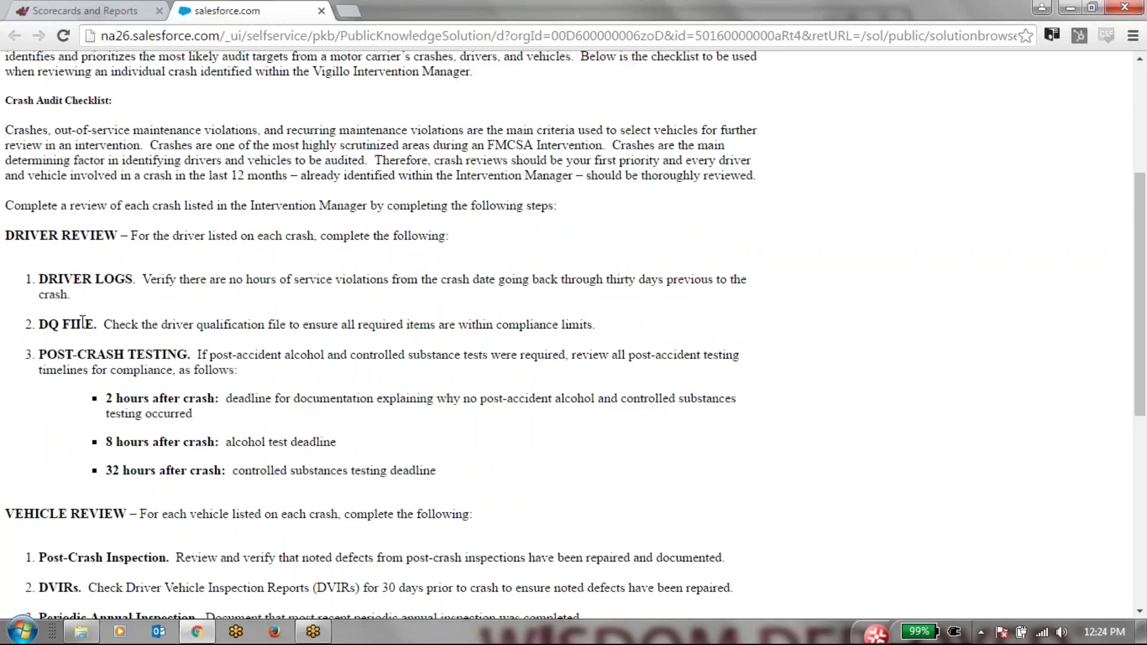
scroll(833, 455, "down", 3)
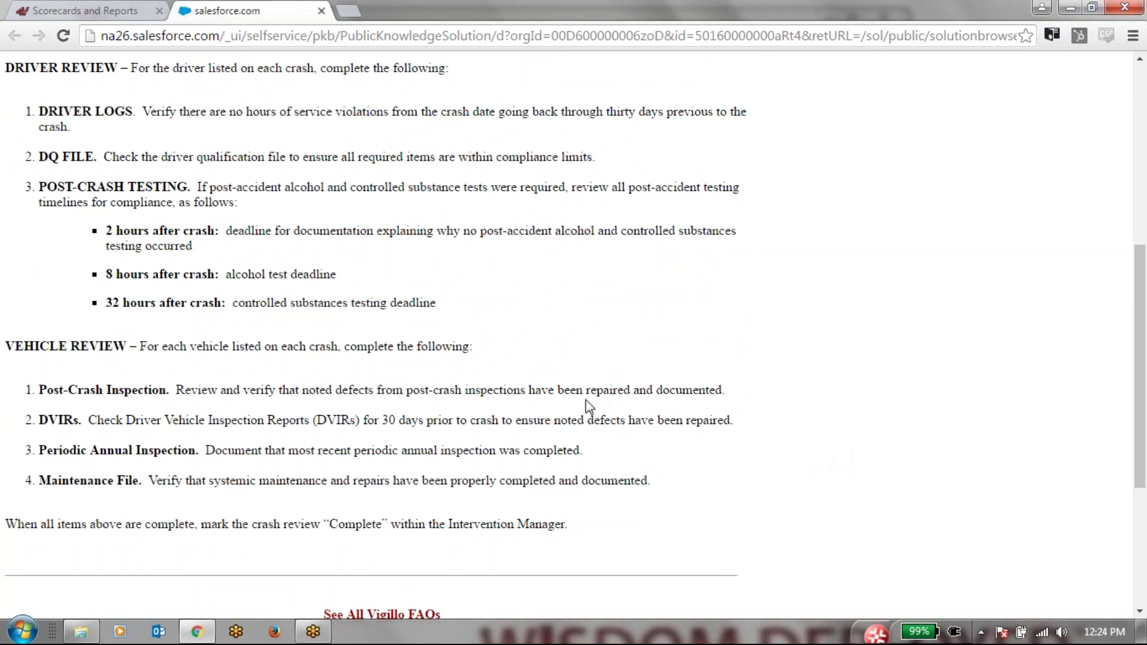
scroll(586, 401, "down", 3)
scroll(346, 146, "up", 2)
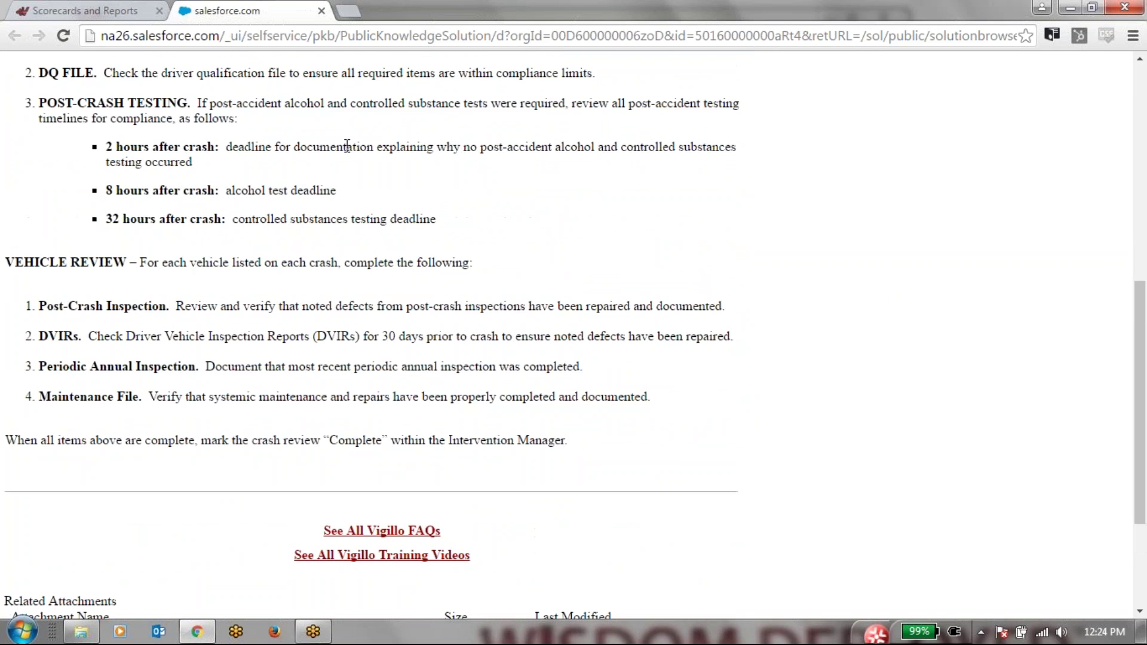
Return to the Decatur crash review, mark it Complete and check the updated Intervention Readiness summary
key("ctrl+shift+Tab")
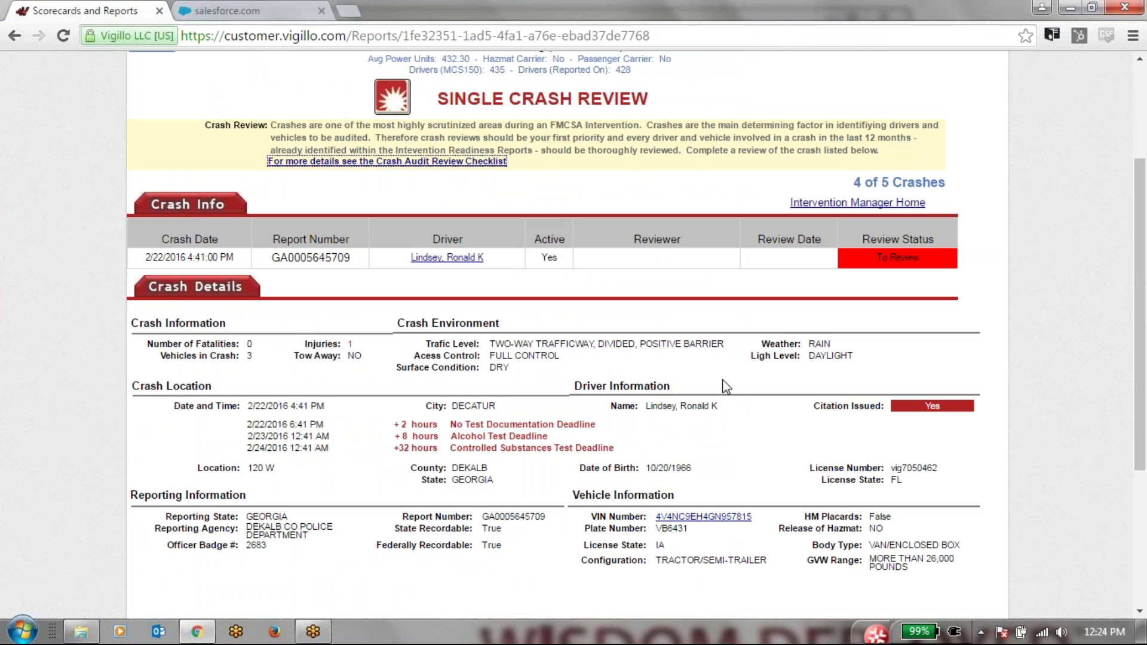
scroll(687, 364, "down", 4)
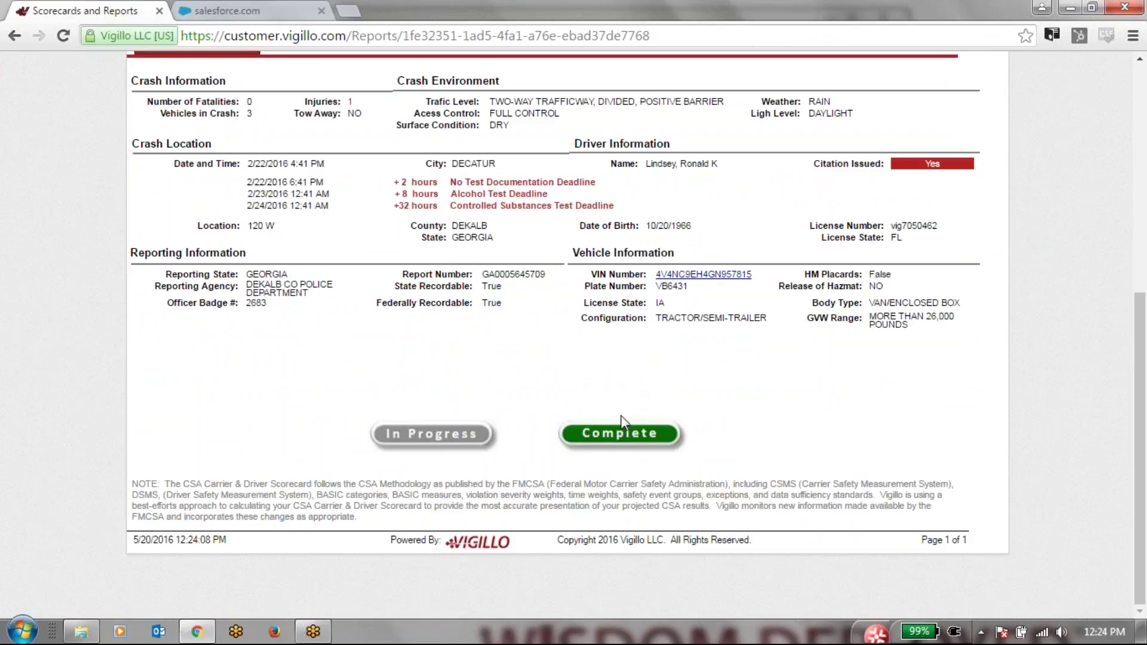
left_click(621, 435)
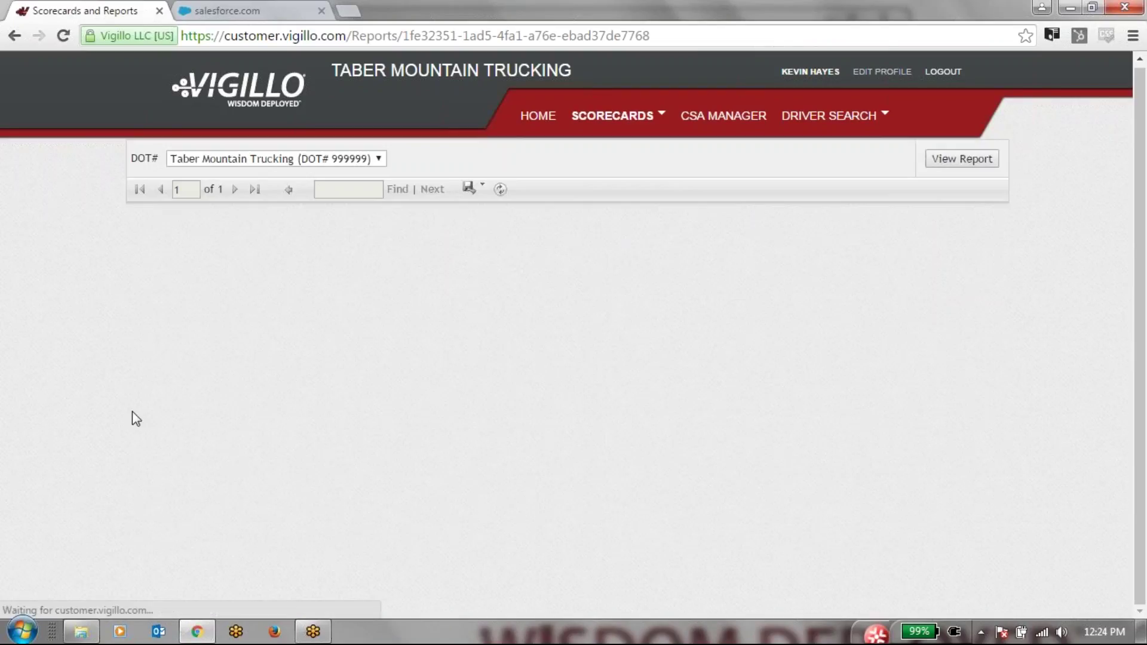
scroll(51, 413, "down", 1)
scroll(52, 413, "down", 2)
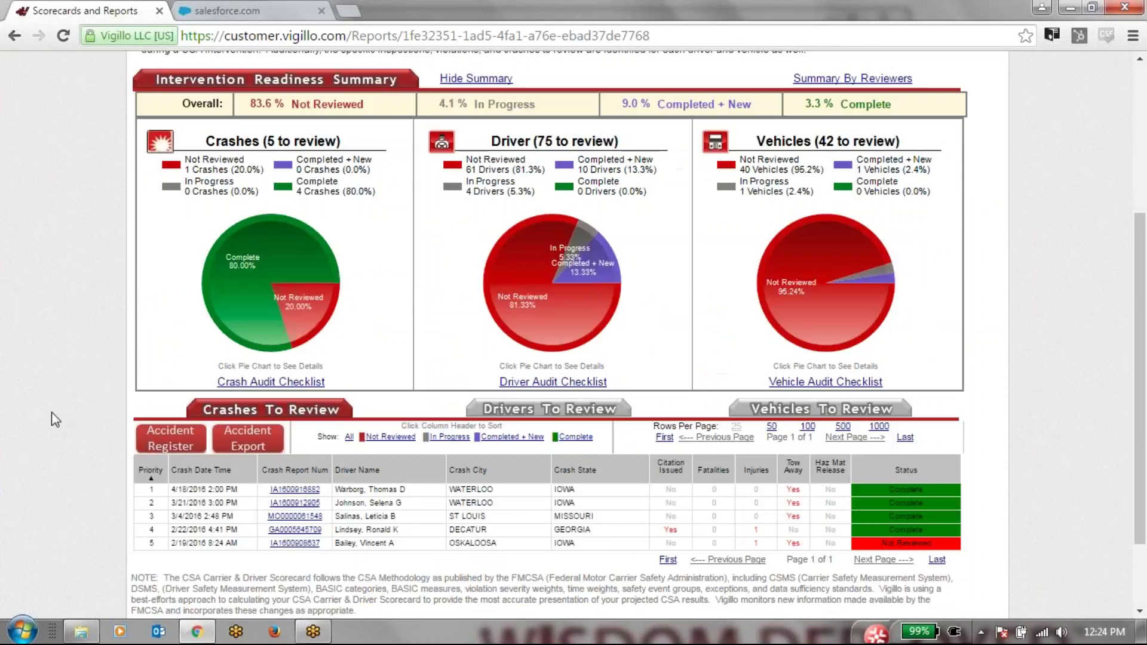